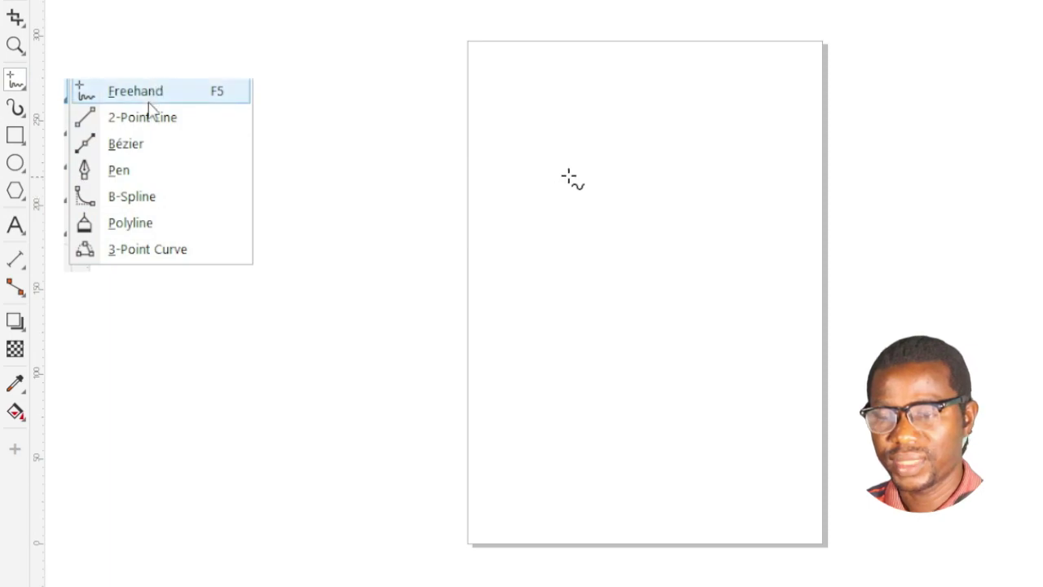
Draw a straight horizontal line near the top of the page with the Freehand tool
click(515, 191)
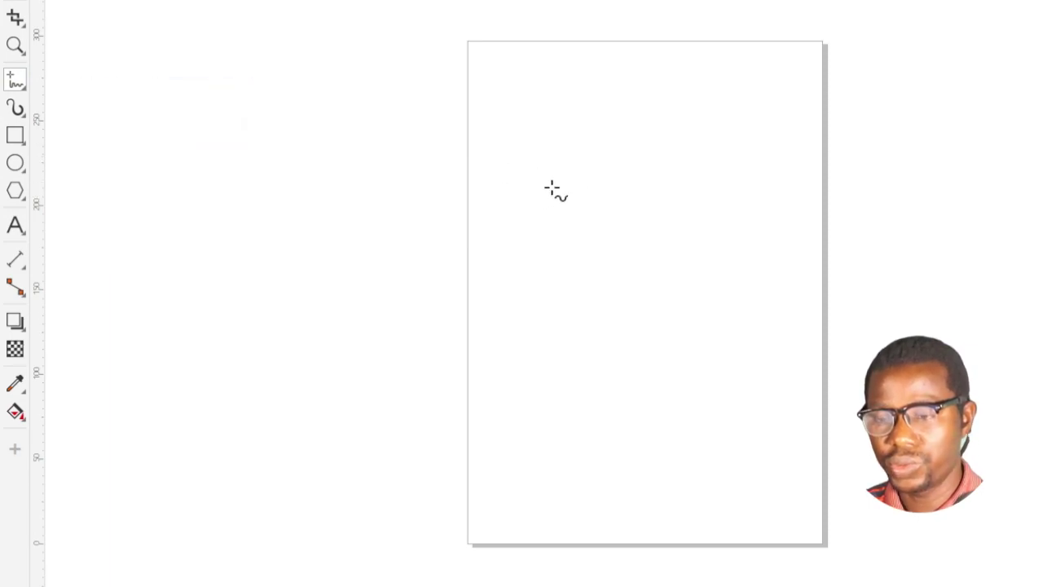
click(496, 193)
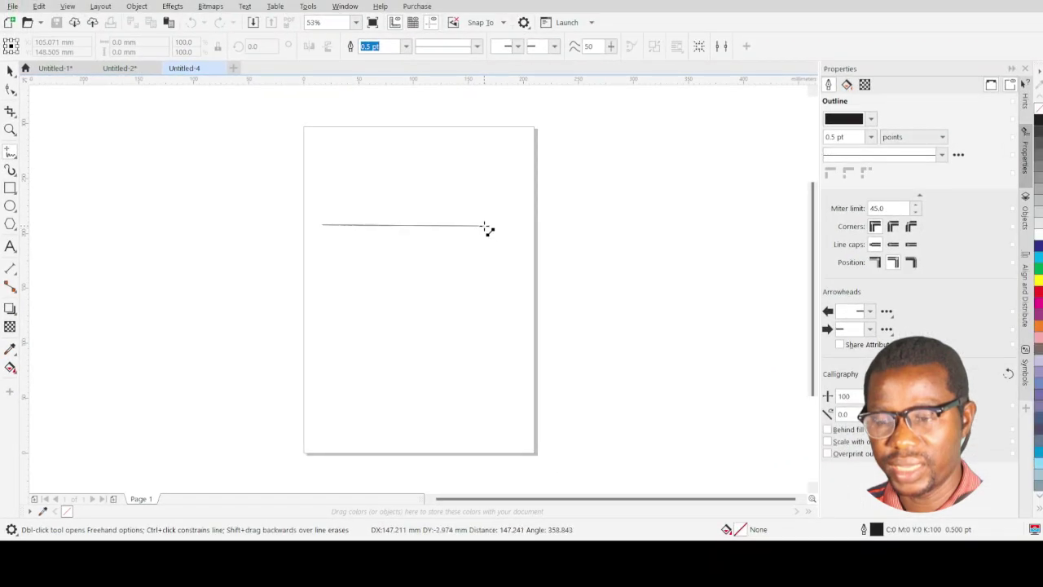
click(656, 201)
scroll(405, 231, up, 3)
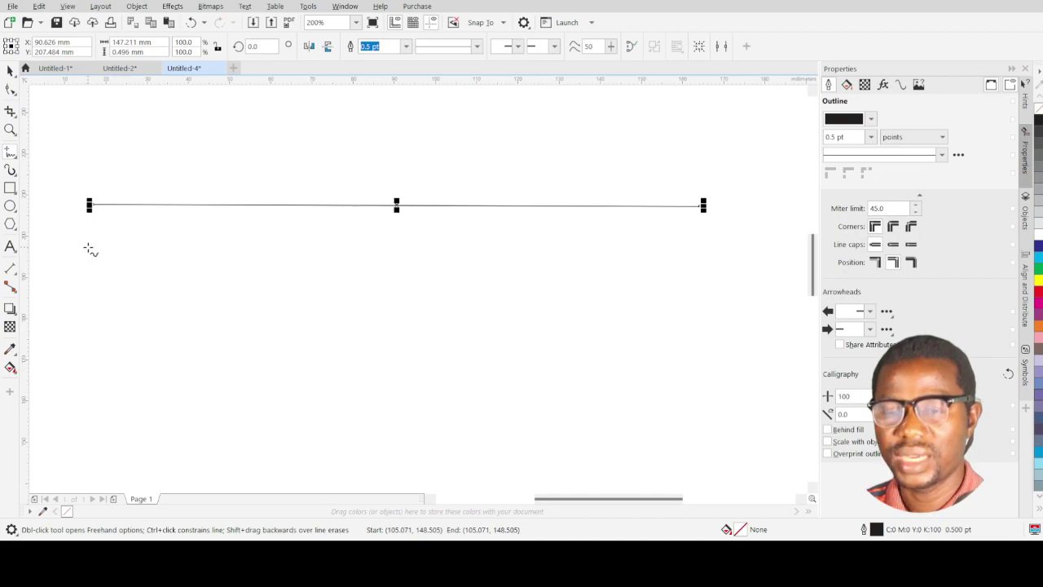
Draw a vertical line down from the horizontal line's left end, then select the horizontal line
mouse_move(88, 247)
mouse_down()
mouse_move(96, 270)
mouse_move(117, 253)
mouse_move(358, 296)
mouse_move(568, 251)
mouse_move(658, 251)
mouse_move(646, 240)
mouse_move(722, 253)
mouse_move(687, 259)
mouse_move(661, 290)
mouse_move(470, 358)
mouse_move(135, 433)
mouse_move(90, 460)
mouse_move(85, 479)
mouse_move(362, 421)
mouse_move(401, 380)
mouse_move(577, 257)
mouse_up()
mouse_move(569, 305)
mouse_down()
mouse_move(524, 392)
mouse_move(480, 434)
mouse_move(324, 489)
mouse_move(228, 477)
mouse_move(221, 497)
mouse_move(243, 452)
mouse_move(242, 463)
mouse_move(105, 472)
mouse_move(130, 473)
mouse_move(100, 471)
mouse_move(94, 448)
mouse_move(89, 459)
mouse_move(95, 469)
mouse_move(126, 263)
mouse_move(82, 296)
mouse_move(100, 387)
mouse_move(93, 215)
mouse_move(97, 436)
mouse_move(98, 363)
mouse_move(95, 412)
mouse_move(99, 383)
mouse_up()
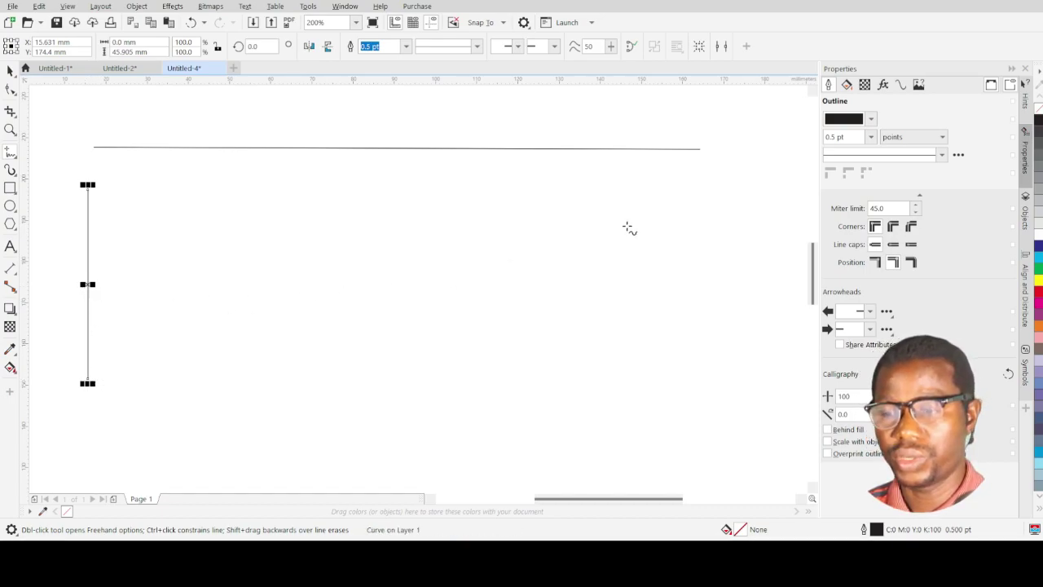
click(8, 71)
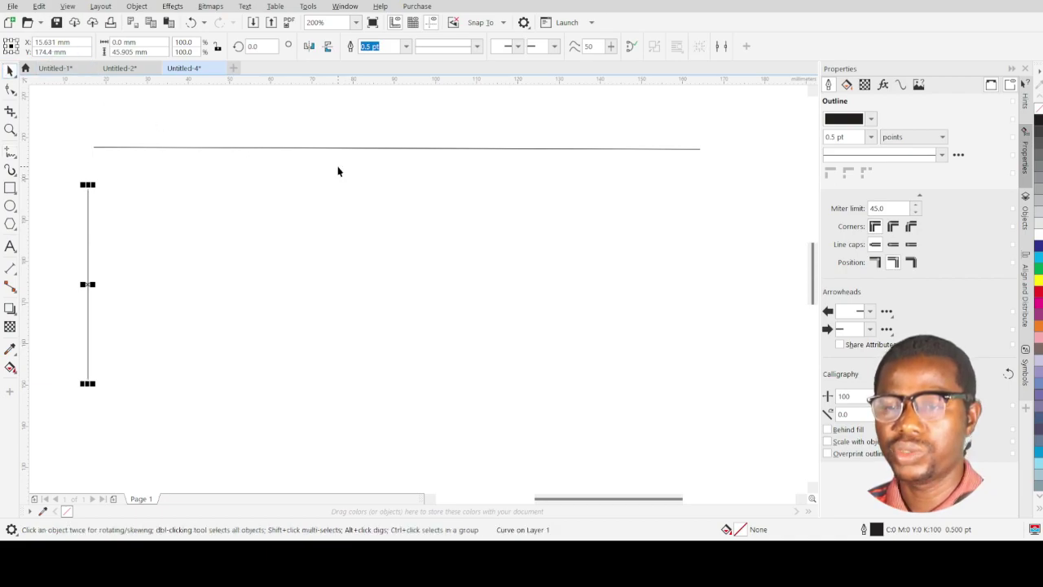
click(334, 148)
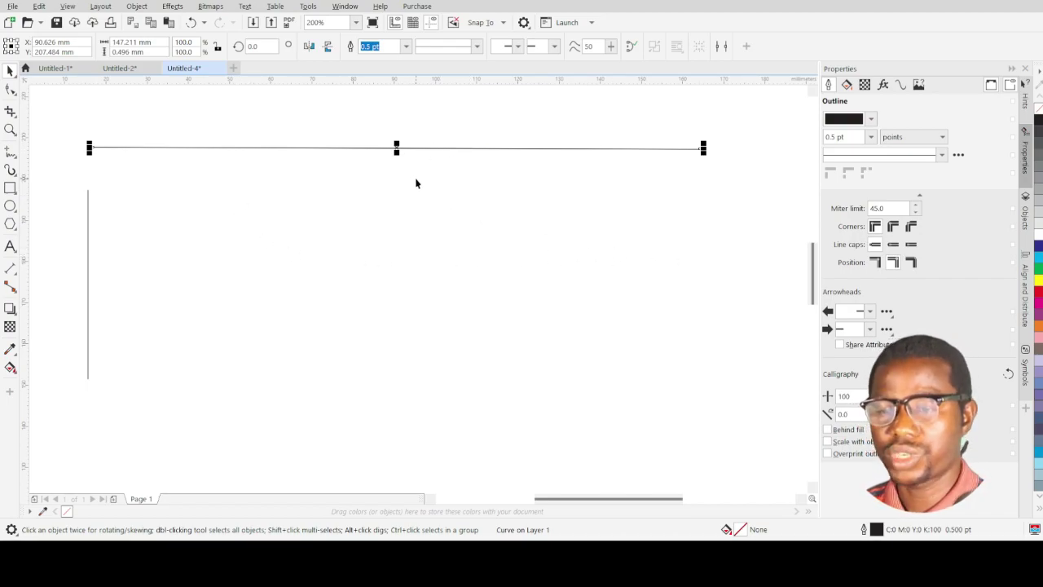
scroll(415, 183, down, 2)
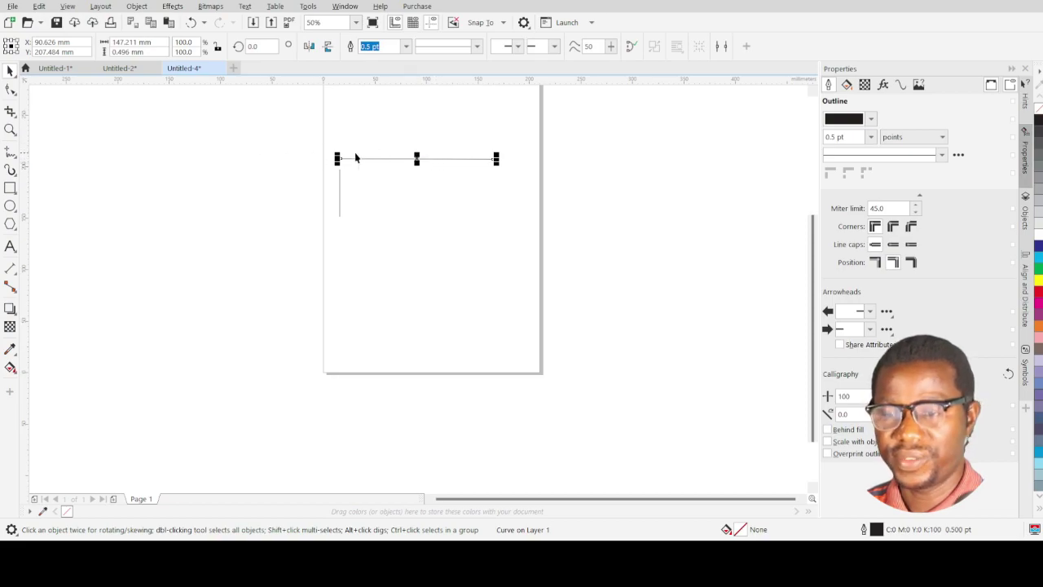
click(10, 153)
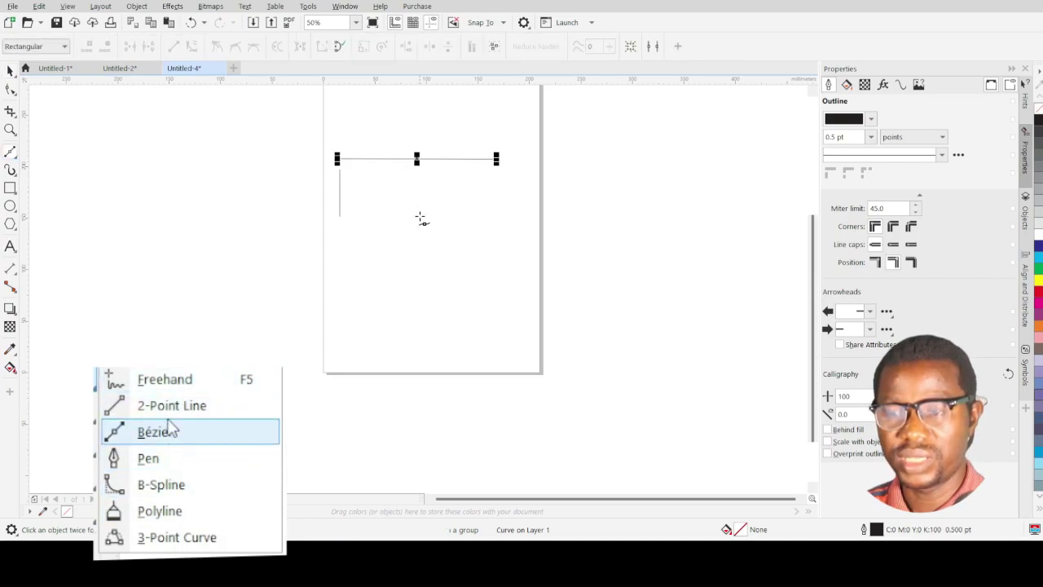
Draw a Bézier zigzag of connected straight segments, plus a short horizontal line above it
scroll(400, 195, up, 2)
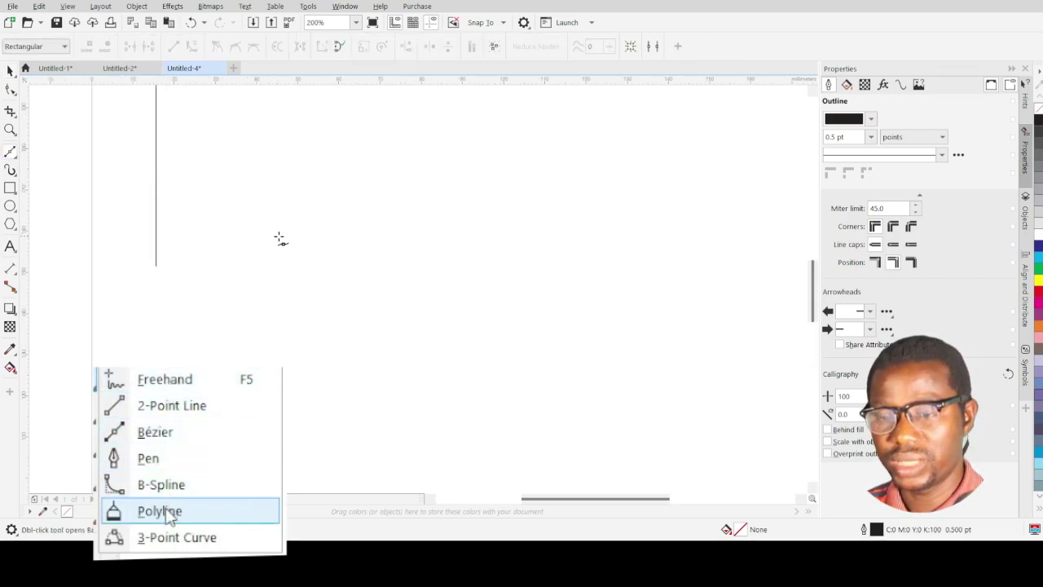
scroll(326, 233, down, 2)
scroll(321, 206, up, 1)
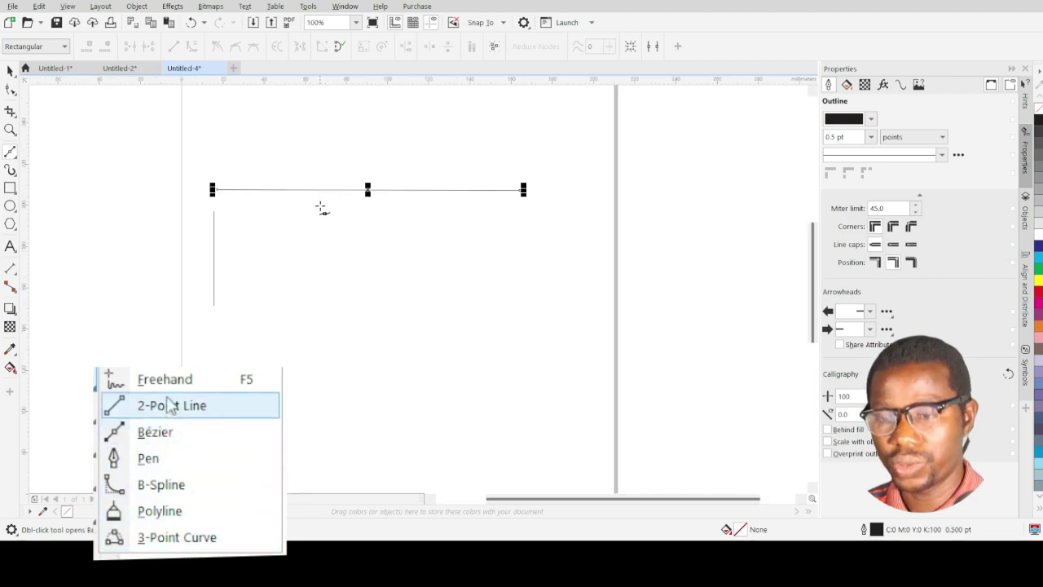
click(265, 288)
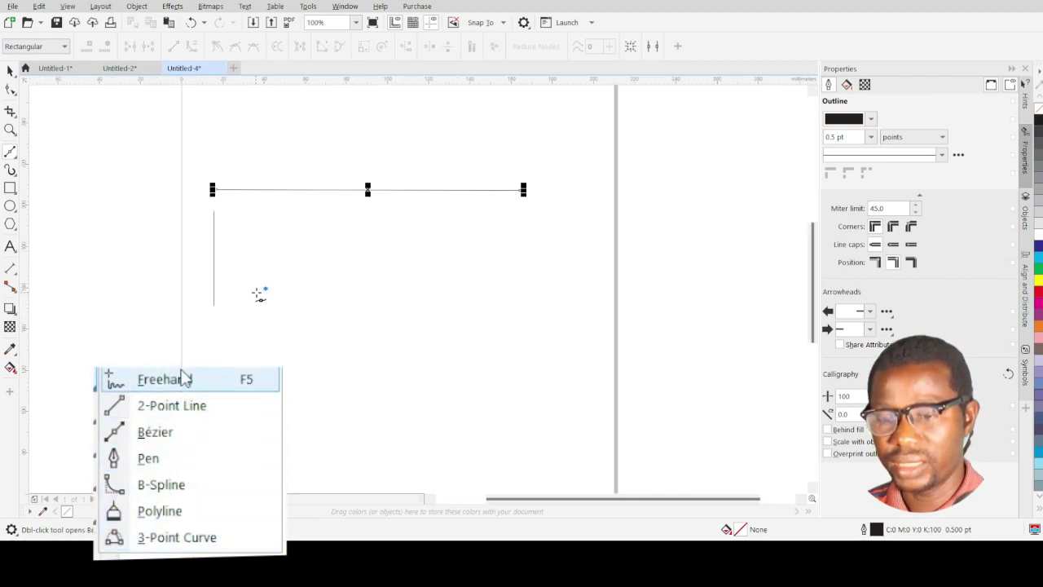
key(Escape)
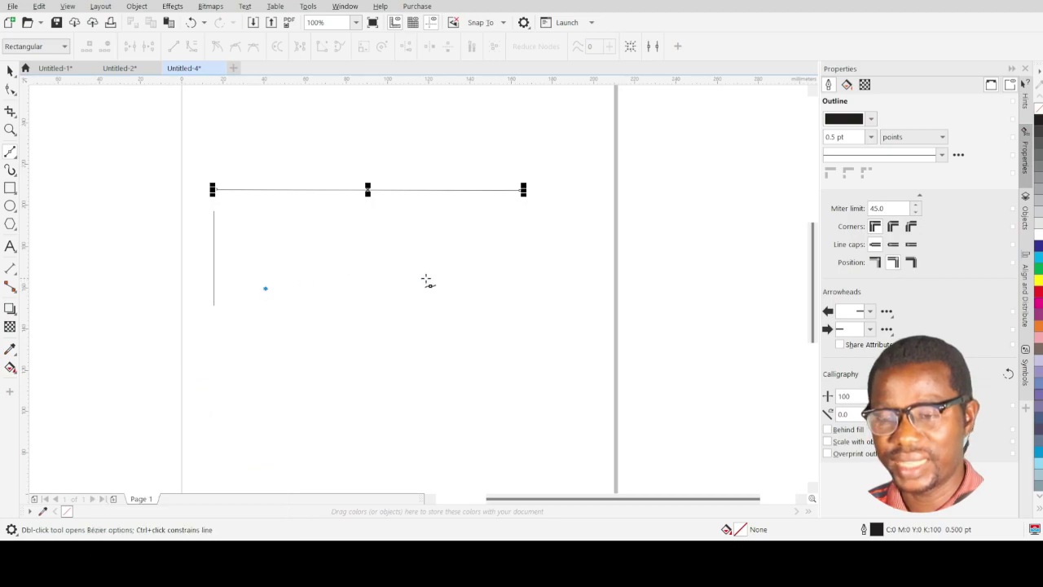
click(489, 292)
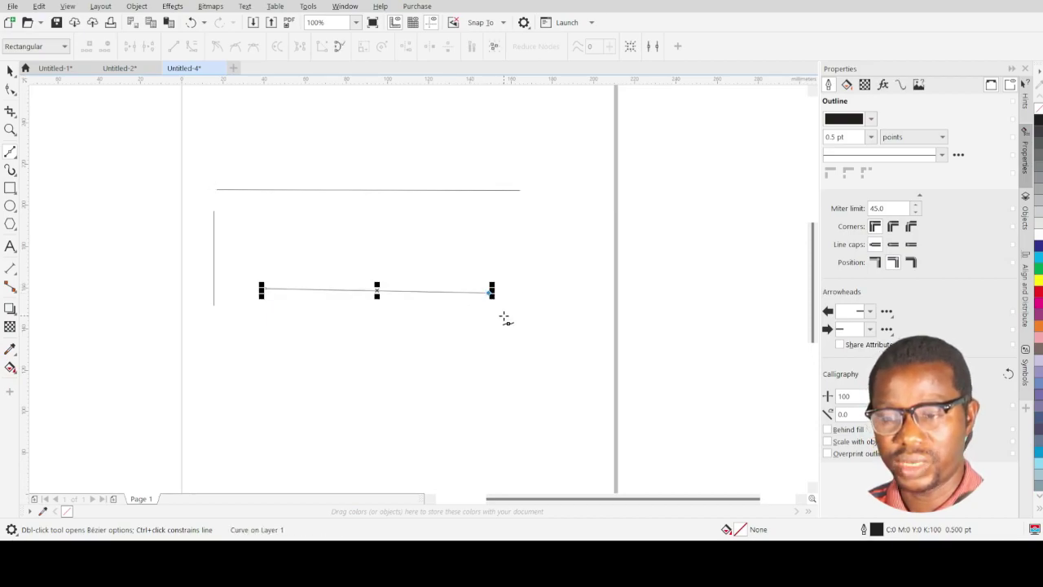
click(265, 346)
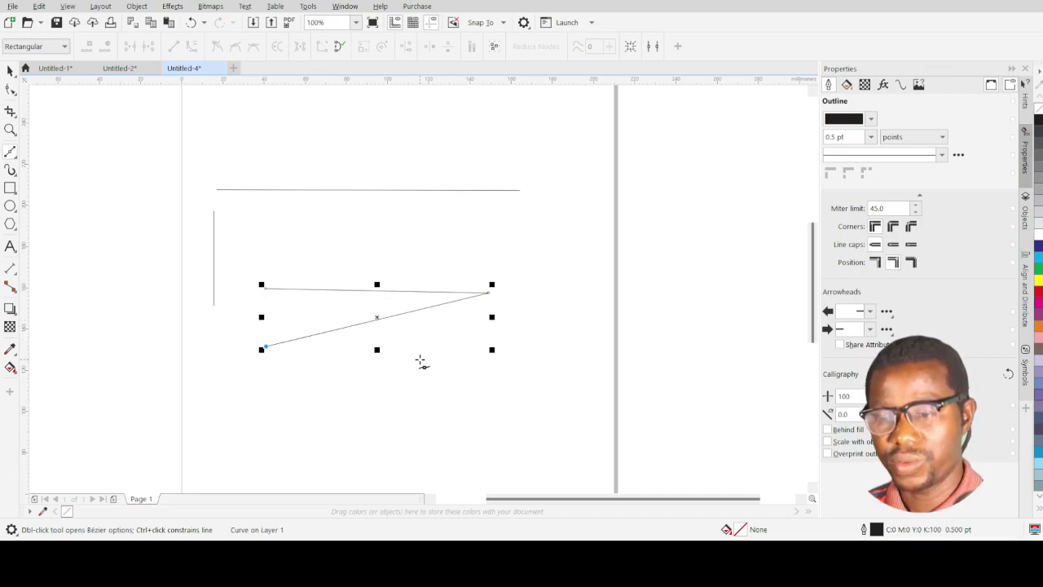
click(487, 335)
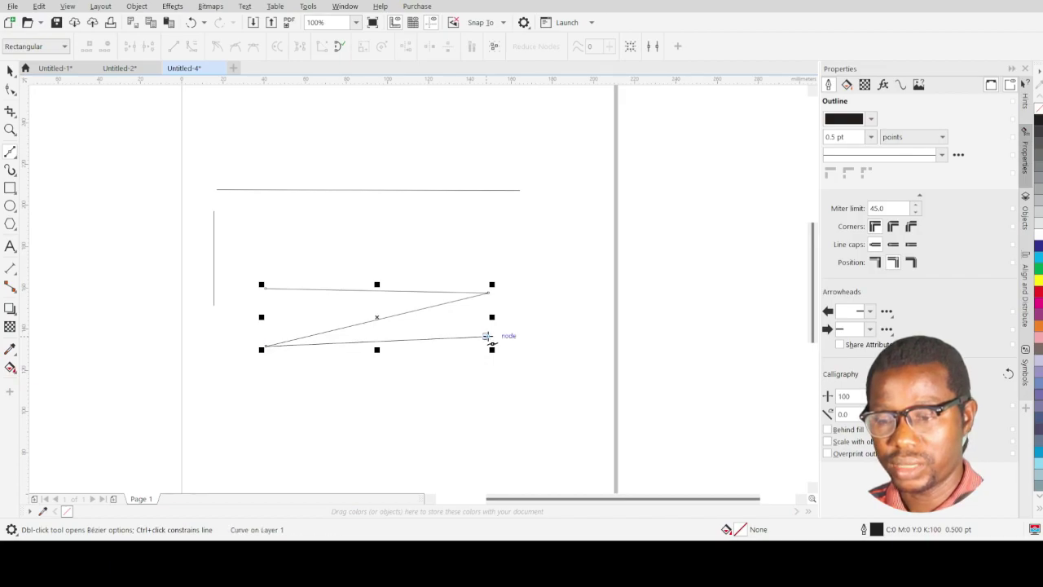
click(269, 401)
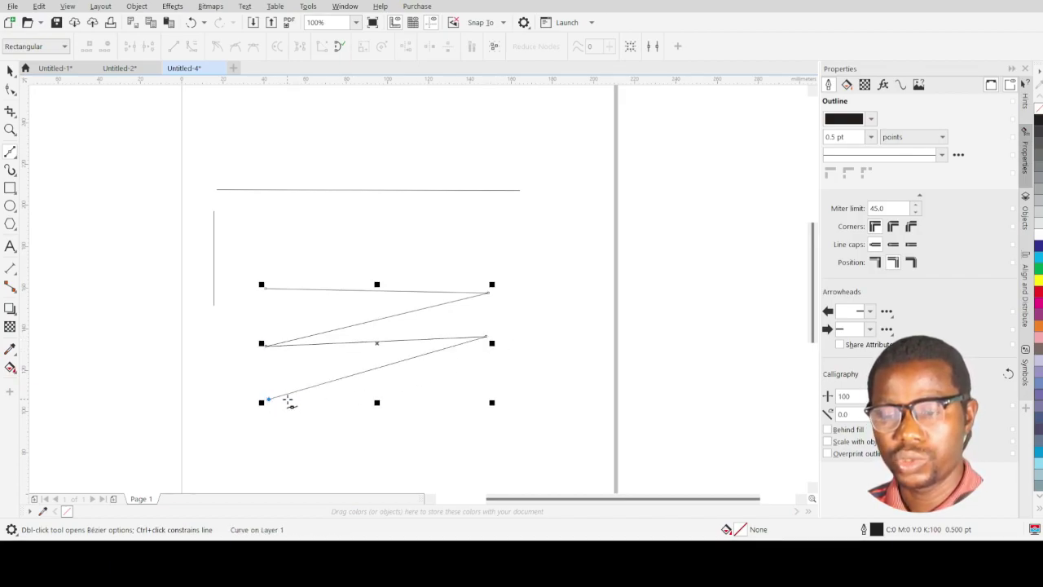
click(487, 392)
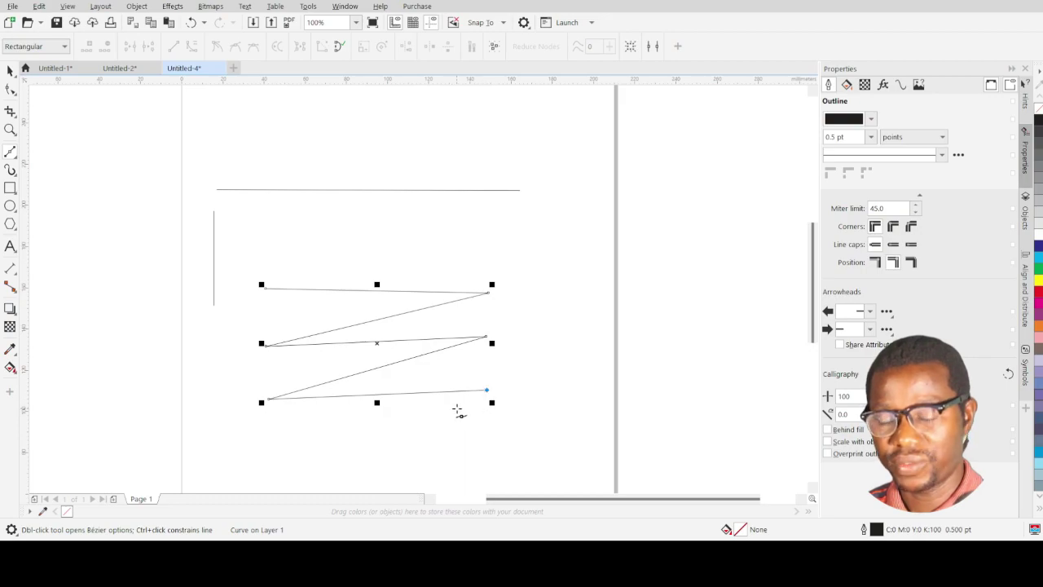
click(261, 440)
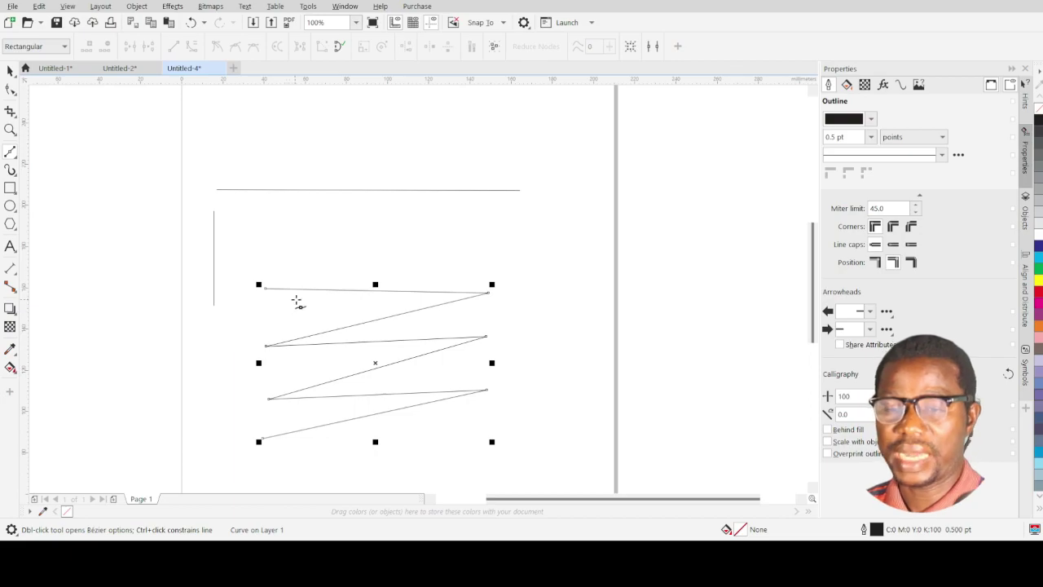
click(258, 246)
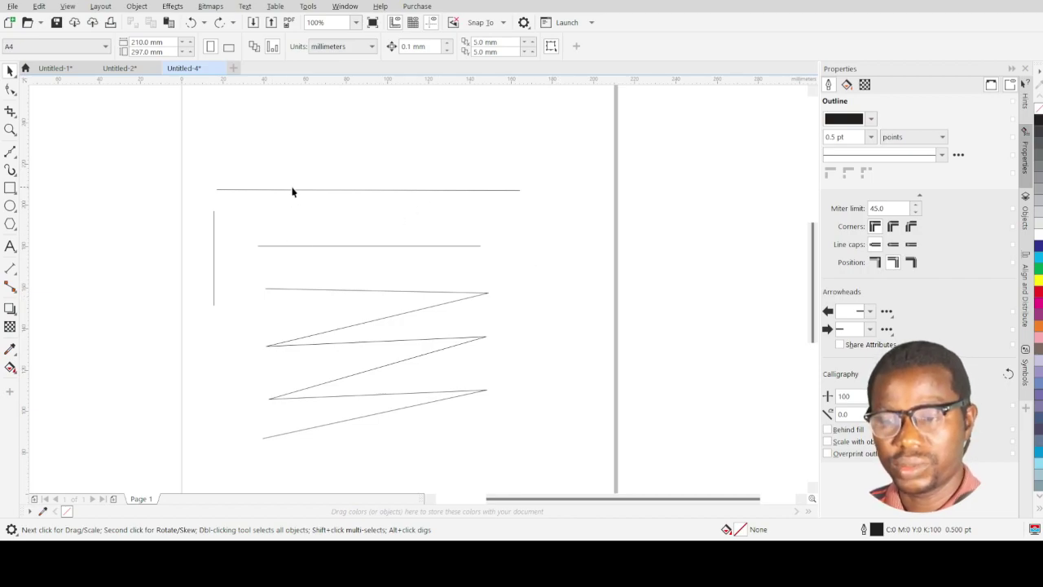
Add Page 2 to the document so a blank page is showing
scroll(362, 210, down, 4)
scroll(358, 220, up, 2)
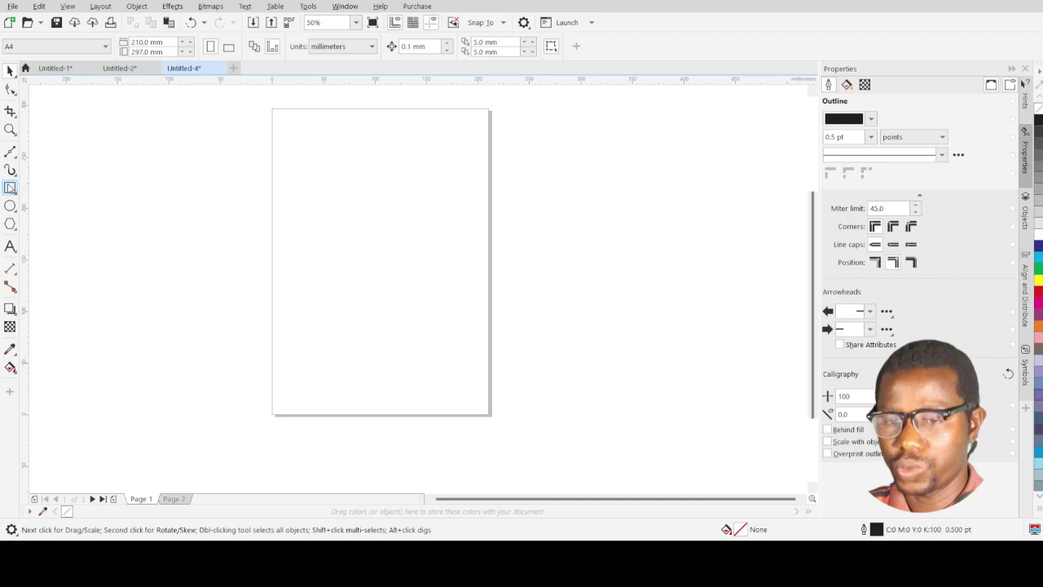
Draw a rectangle near the page top, narrowing it to about 113.5 by 121.2 mm
click(11, 188)
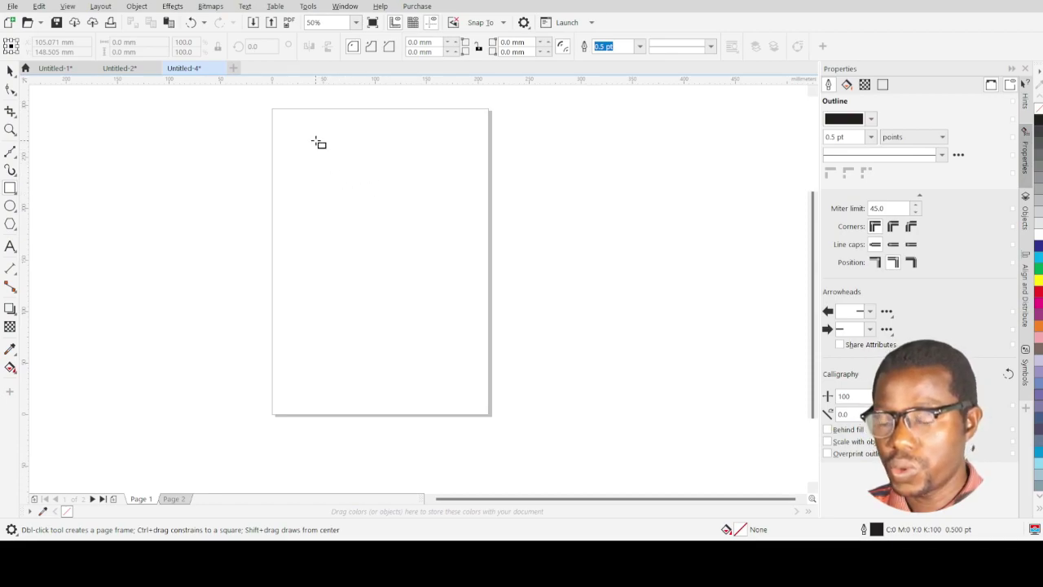
drag(316, 140, 446, 268)
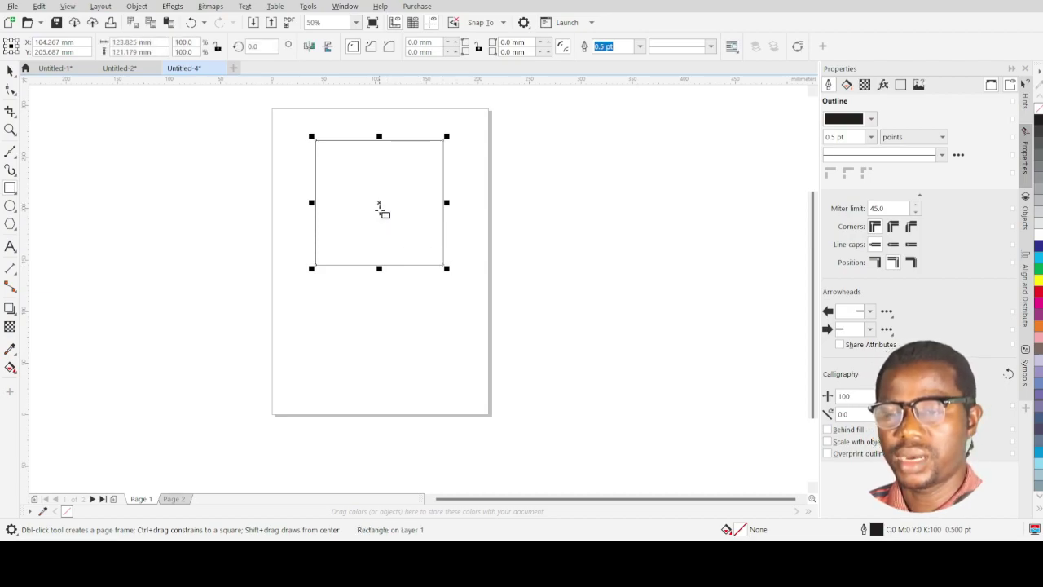
mouse_move(380, 202)
mouse_down()
mouse_move(377, 223)
mouse_move(380, 209)
mouse_up()
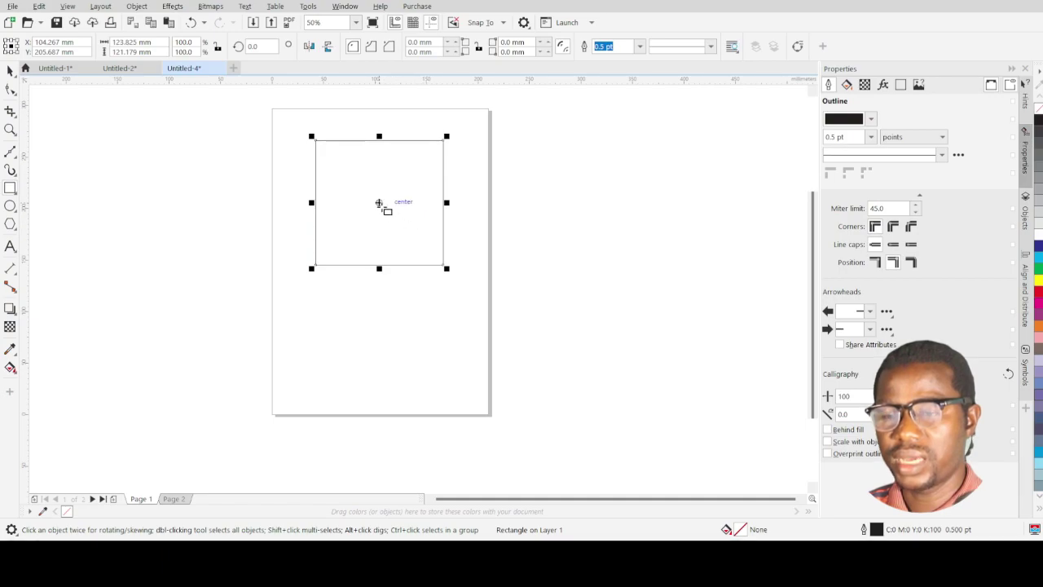
scroll(375, 143, up, 2)
scroll(411, 155, down, 2)
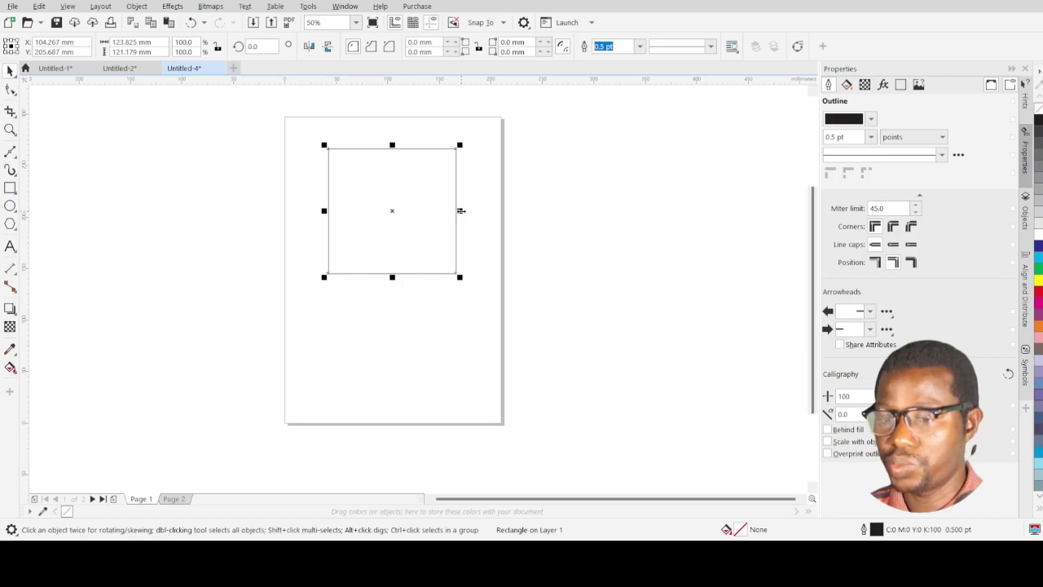
mouse_move(460, 210)
mouse_down()
mouse_move(417, 210)
mouse_move(477, 216)
mouse_move(450, 216)
mouse_up()
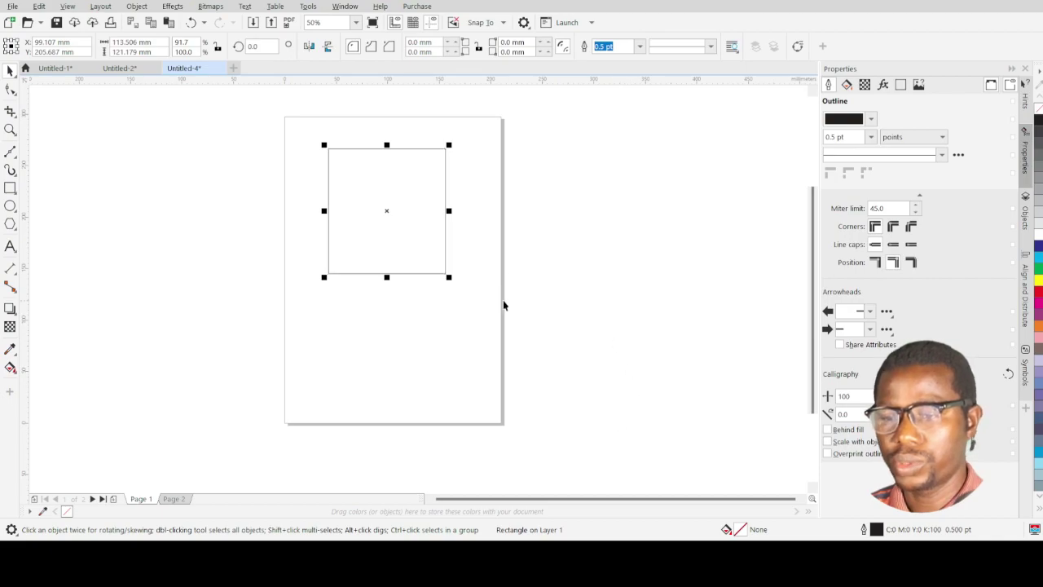
drag(388, 211, 388, 211)
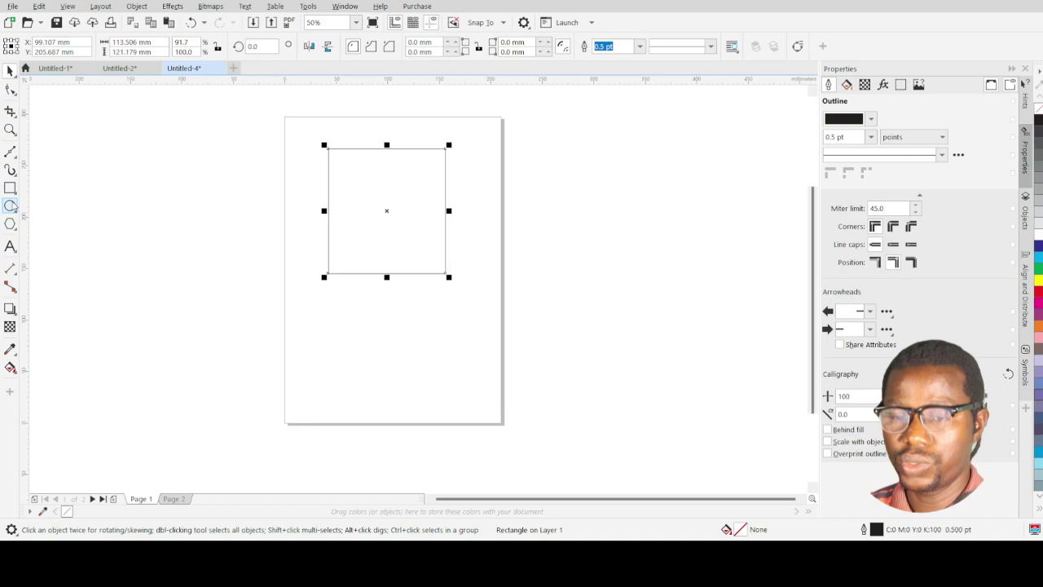
Draw an unfilled ellipse about 172 by 107 mm below the rectangle, then deselect it
click(12, 207)
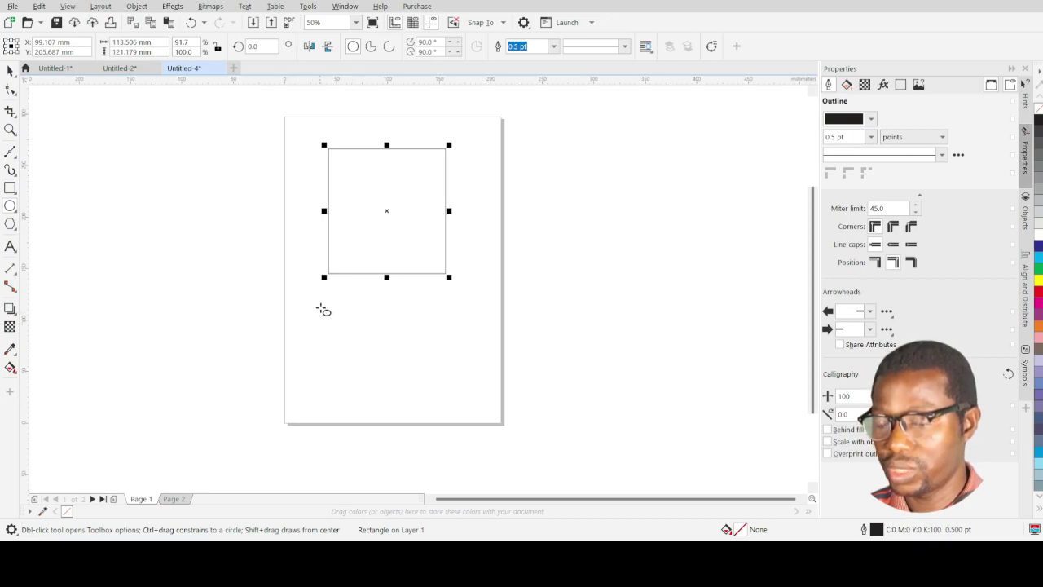
drag(303, 291, 484, 402)
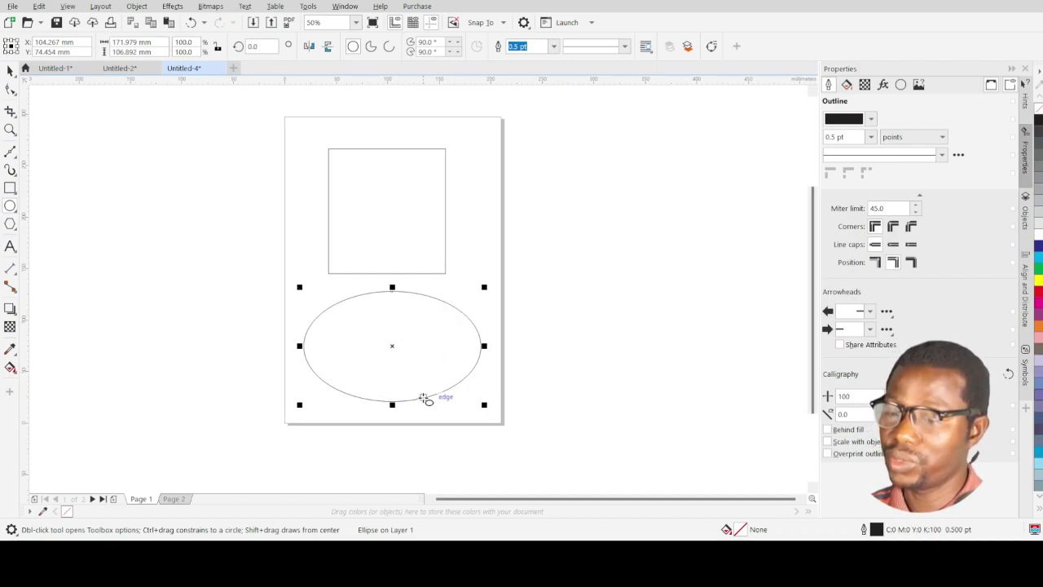
click(497, 256)
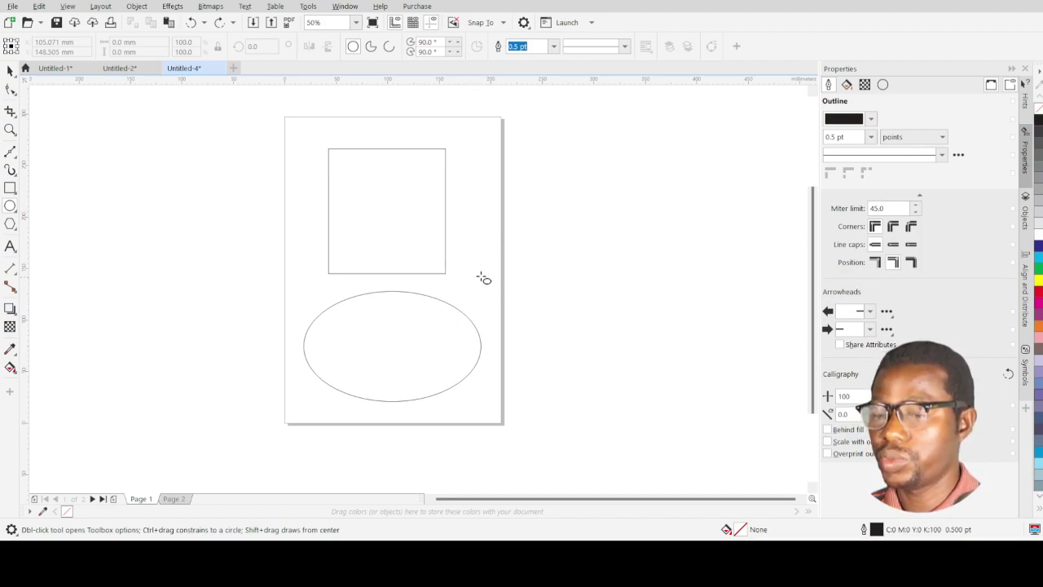
Draw a circle about 100 mm across, placed straddling the page's right edge beside the rectangle
mouse_move(468, 206)
mouse_down()
mouse_move(533, 277)
mouse_move(483, 197)
mouse_move(526, 270)
mouse_move(608, 342)
mouse_move(505, 237)
mouse_move(660, 377)
mouse_move(677, 343)
mouse_move(668, 391)
mouse_move(659, 363)
mouse_move(592, 321)
mouse_move(514, 300)
mouse_move(576, 323)
mouse_move(523, 269)
mouse_move(606, 342)
mouse_move(591, 309)
mouse_move(643, 377)
mouse_move(575, 280)
mouse_move(544, 269)
mouse_move(573, 305)
mouse_up()
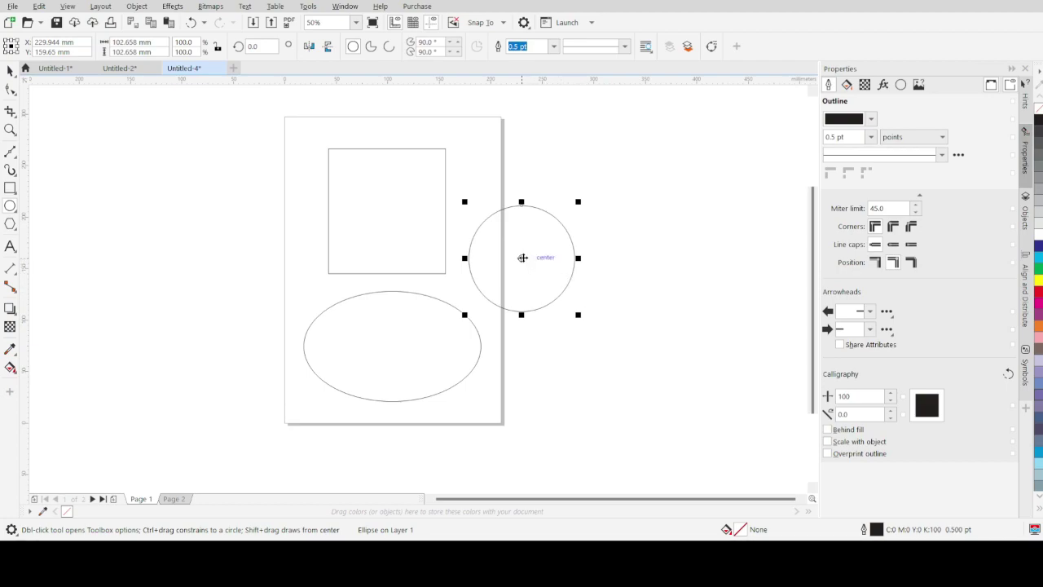
mouse_move(522, 258)
mouse_down()
mouse_move(491, 252)
mouse_move(524, 277)
mouse_move(523, 267)
mouse_up()
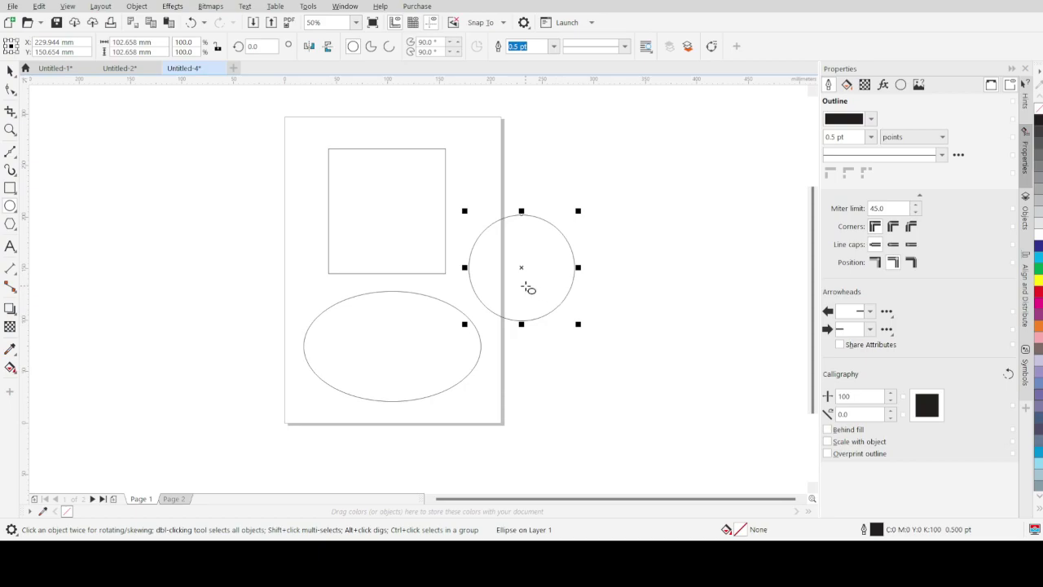
click(6, 75)
mouse_move(578, 324)
mouse_down()
mouse_move(552, 304)
mouse_move(583, 329)
mouse_up()
drag(586, 212, 549, 248)
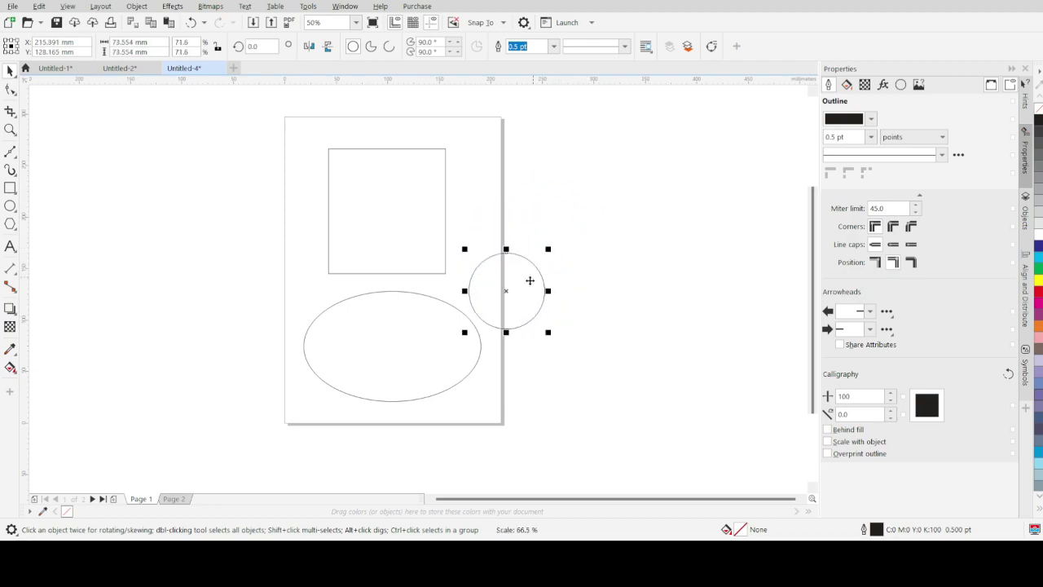
drag(465, 249, 441, 204)
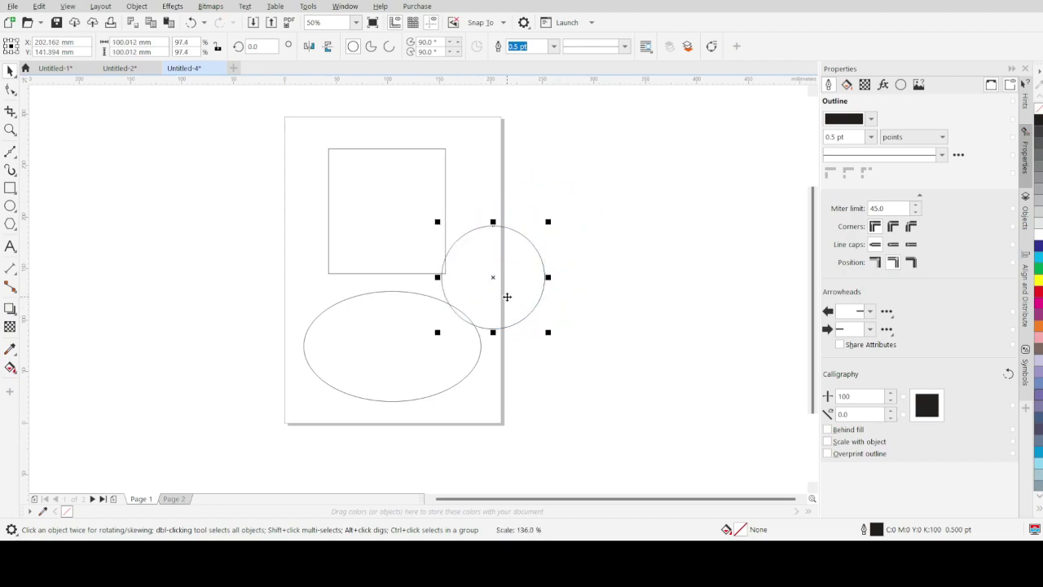
drag(492, 277, 510, 259)
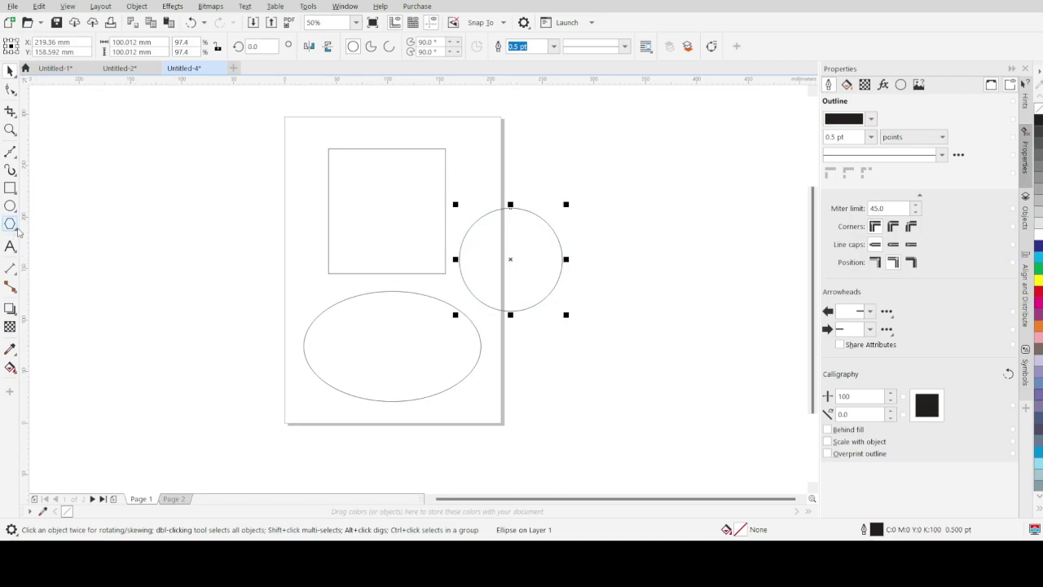
click(15, 232)
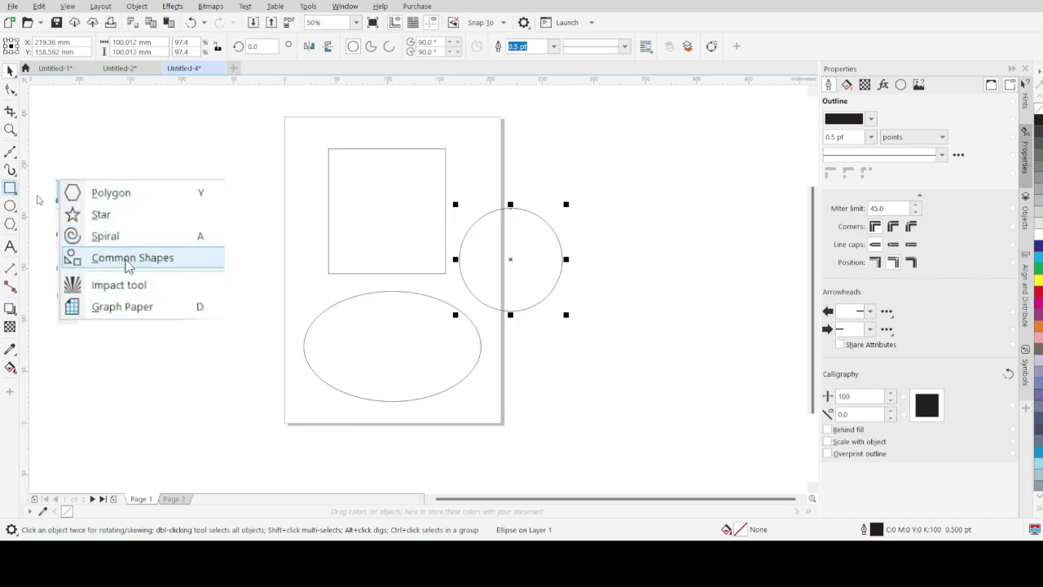
click(198, 221)
click(13, 191)
click(15, 207)
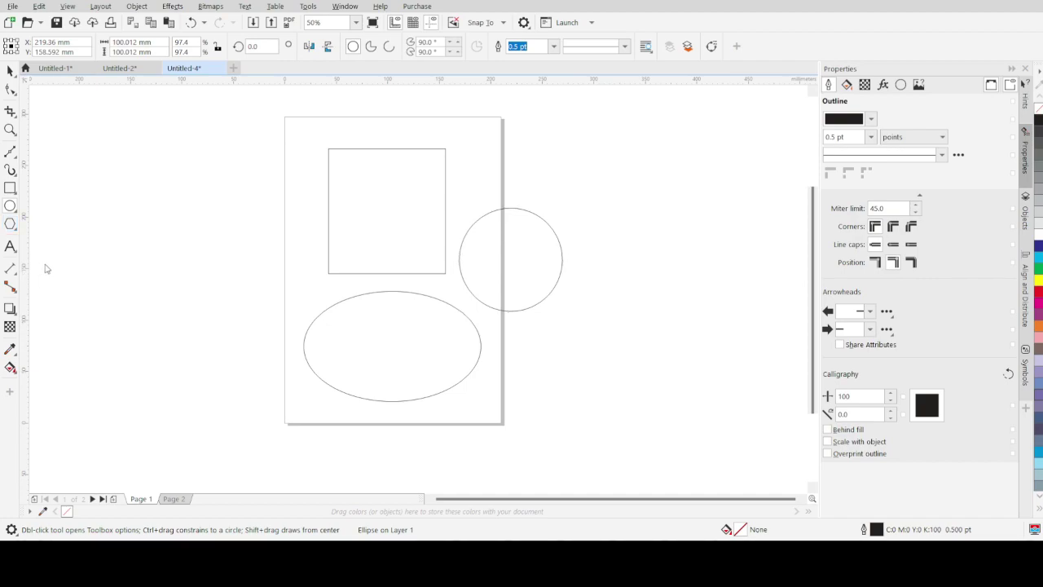
Set the Common Shapes tool to draw the smiley face shape
key(F7)
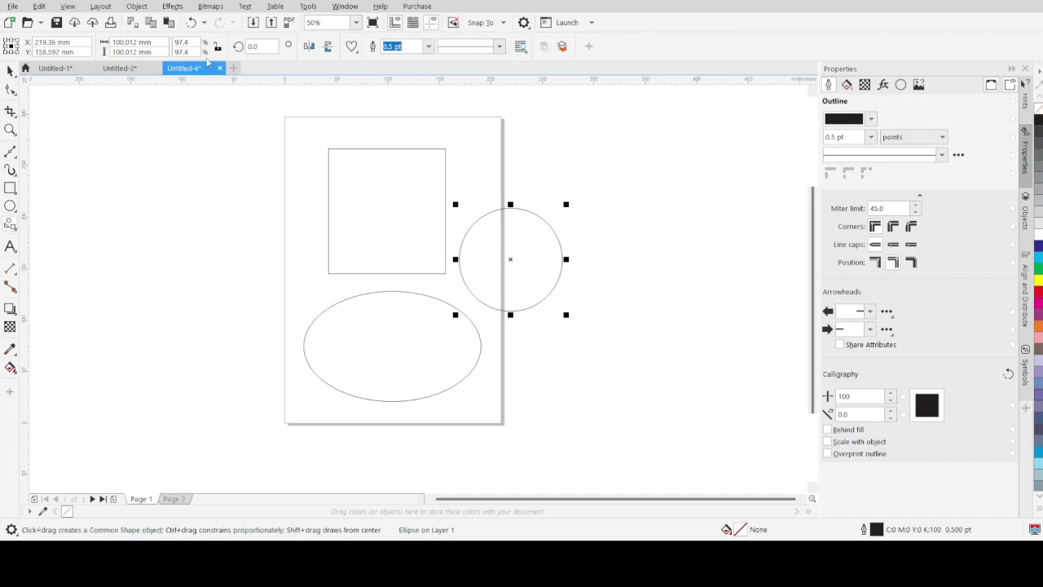
click(352, 47)
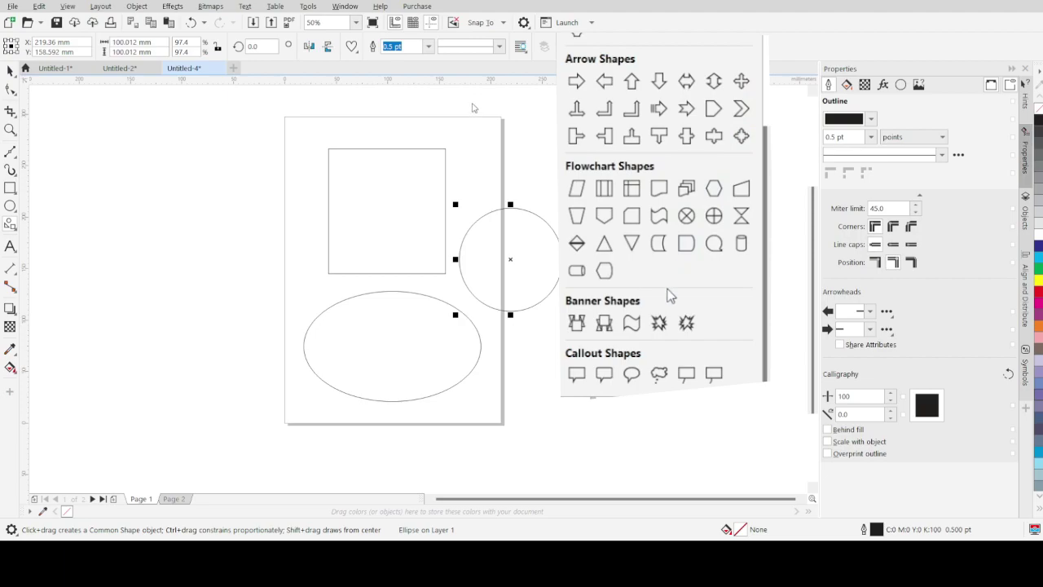
click(633, 324)
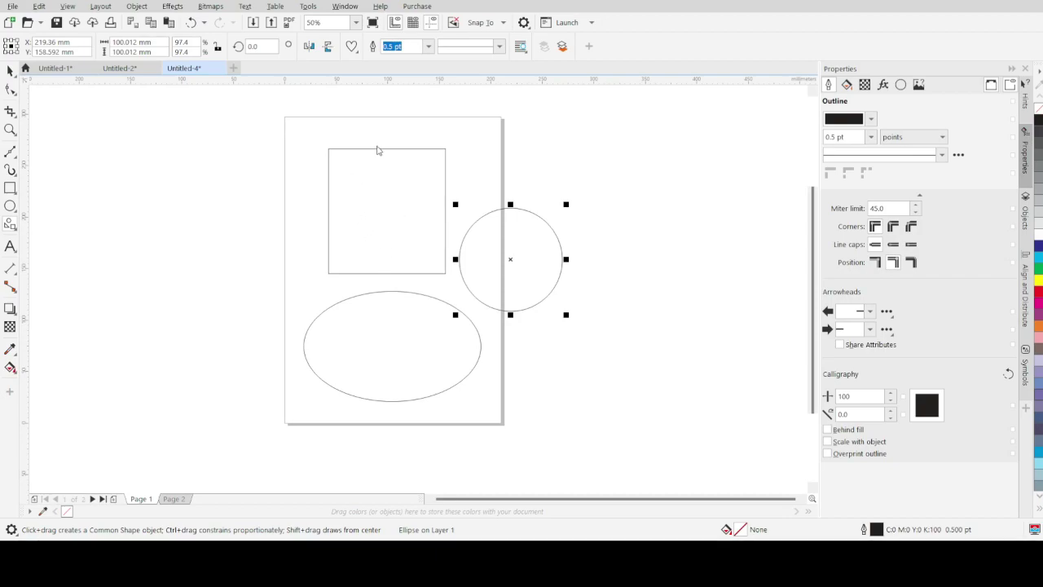
Deselect the circle and drag out a smiley face common shape on the page
click(294, 197)
drag(294, 196, 352, 254)
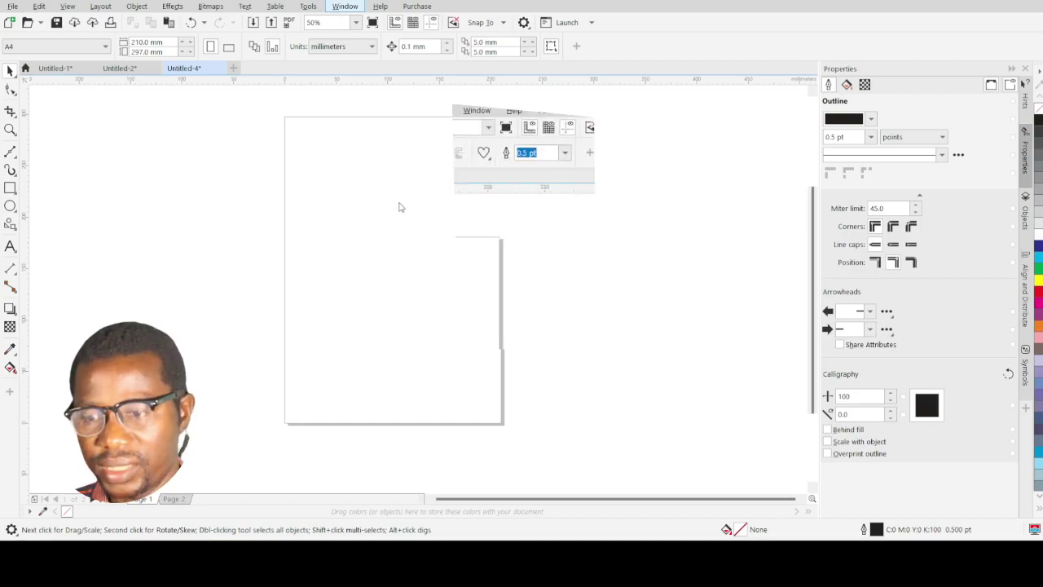
click(468, 112)
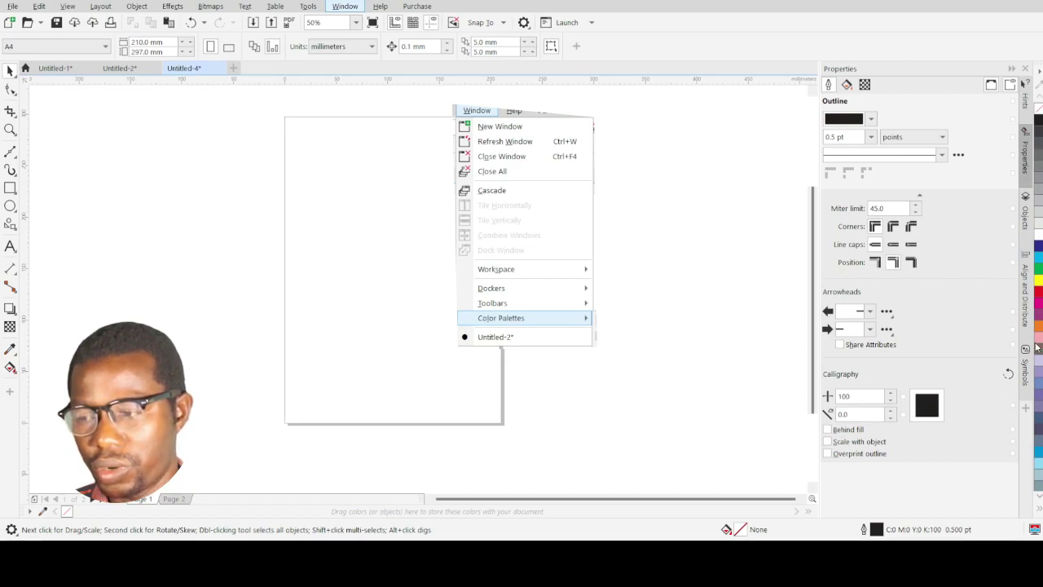
click(494, 365)
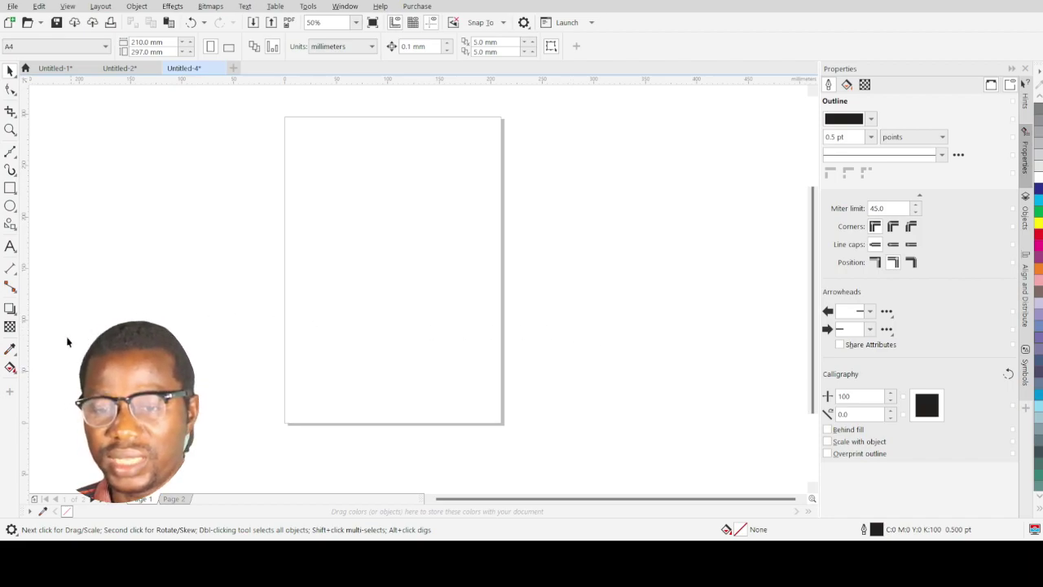
Draw a 108.5 mm square near the page top and fill it cyan (C100 M0 Y0 K0)
click(11, 368)
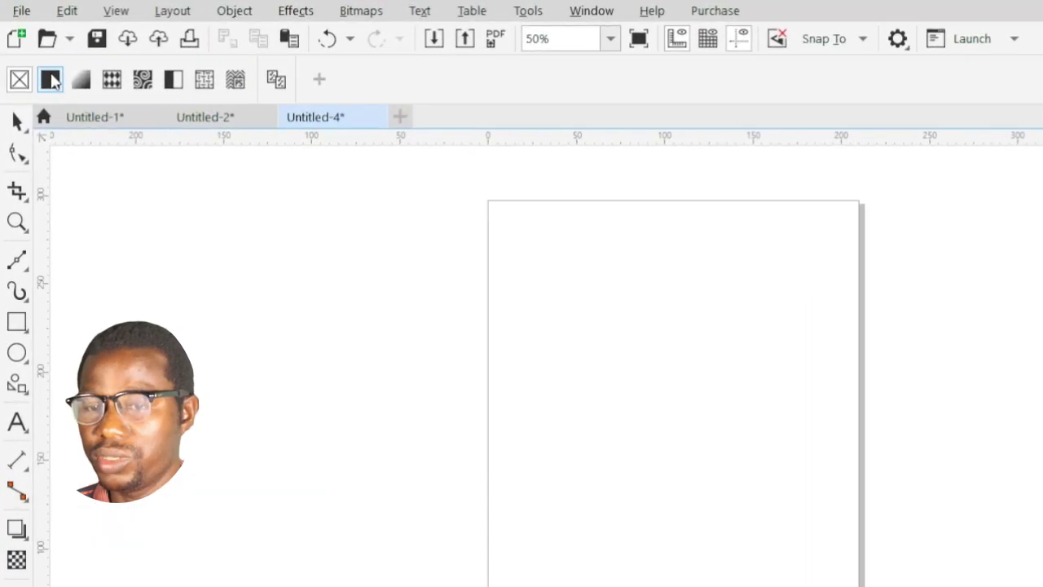
click(50, 79)
click(16, 322)
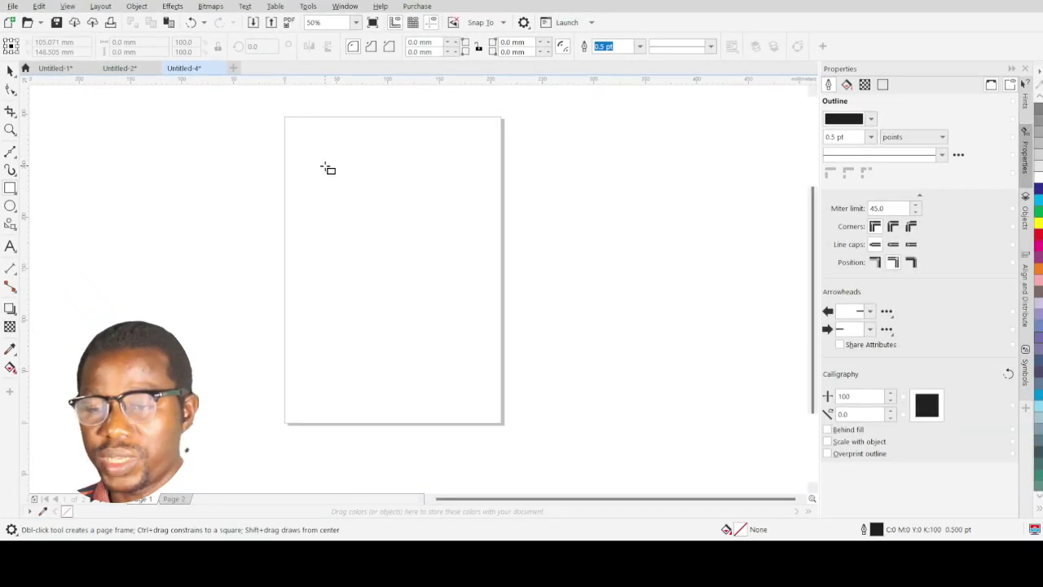
drag(322, 162, 435, 274)
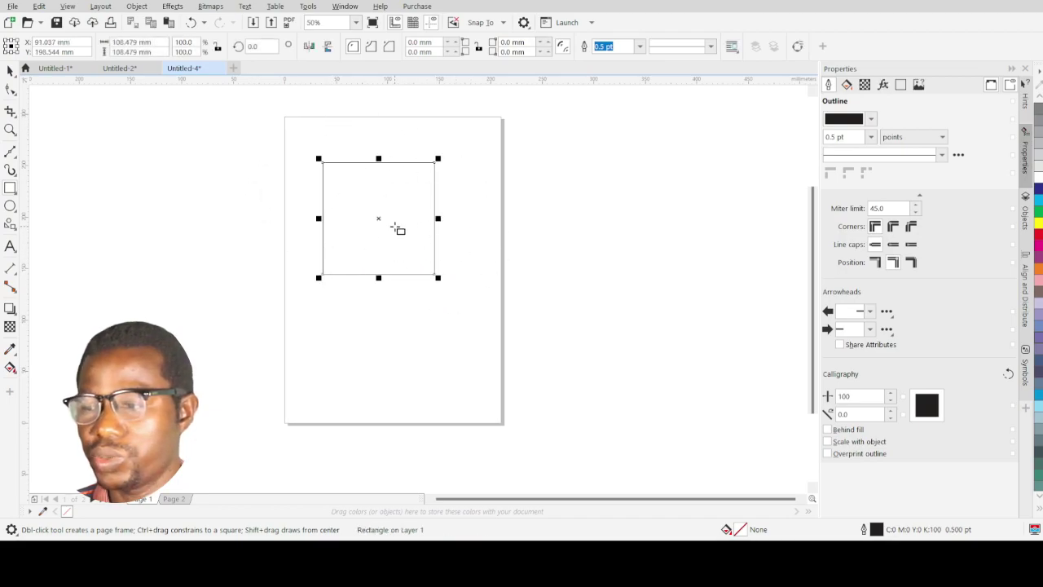
key(space)
drag(378, 216, 378, 192)
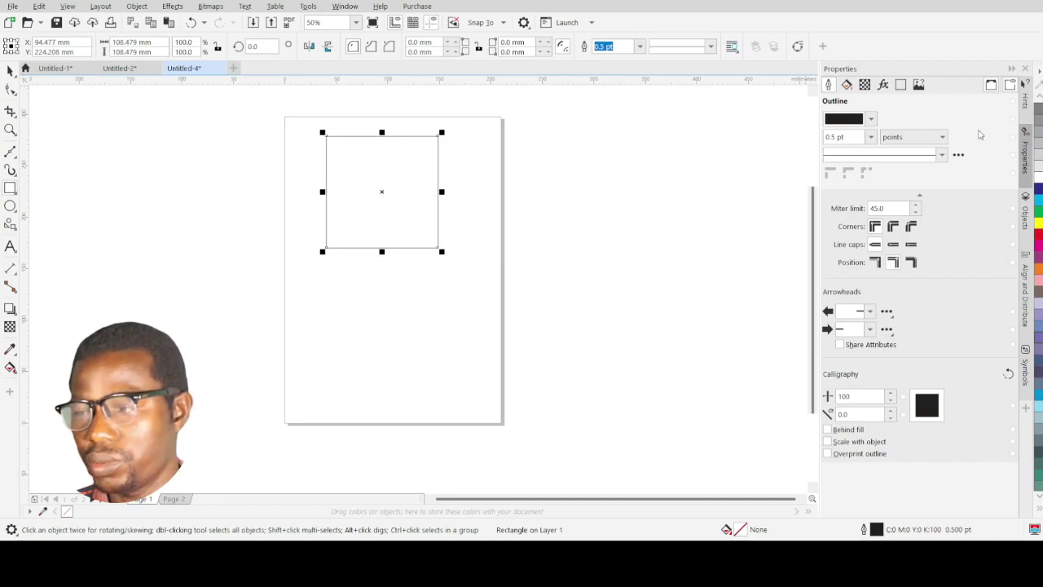
click(1040, 202)
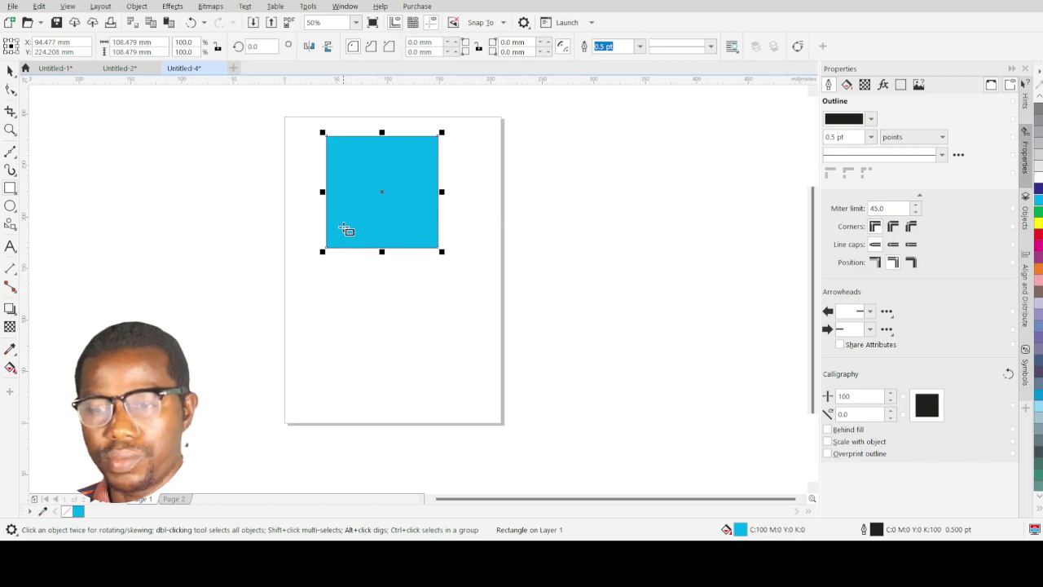
Draw an 85.7 mm circle below the cyan square, near the left edge, filled red
click(10, 207)
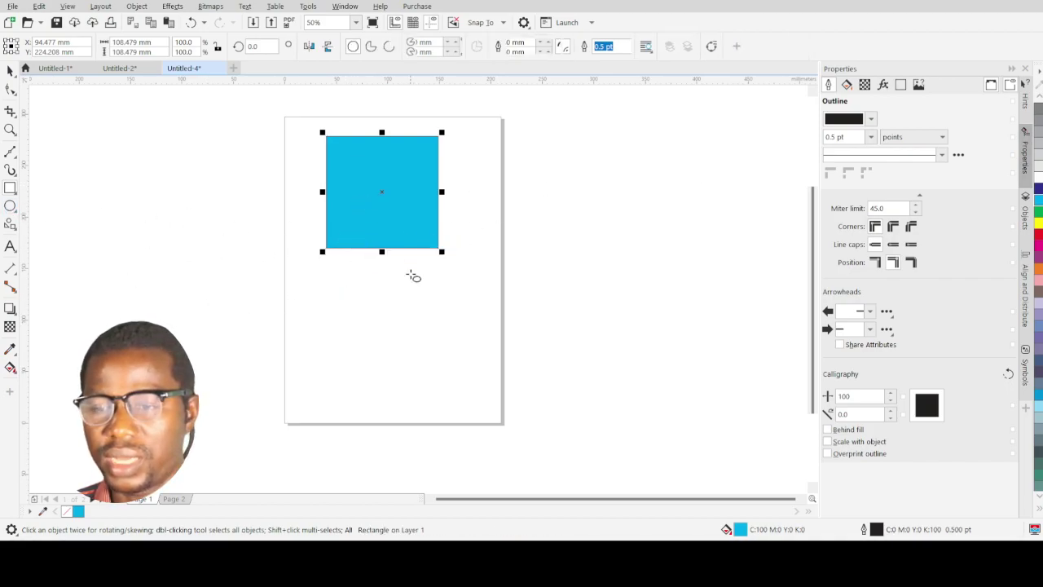
drag(329, 280, 421, 334)
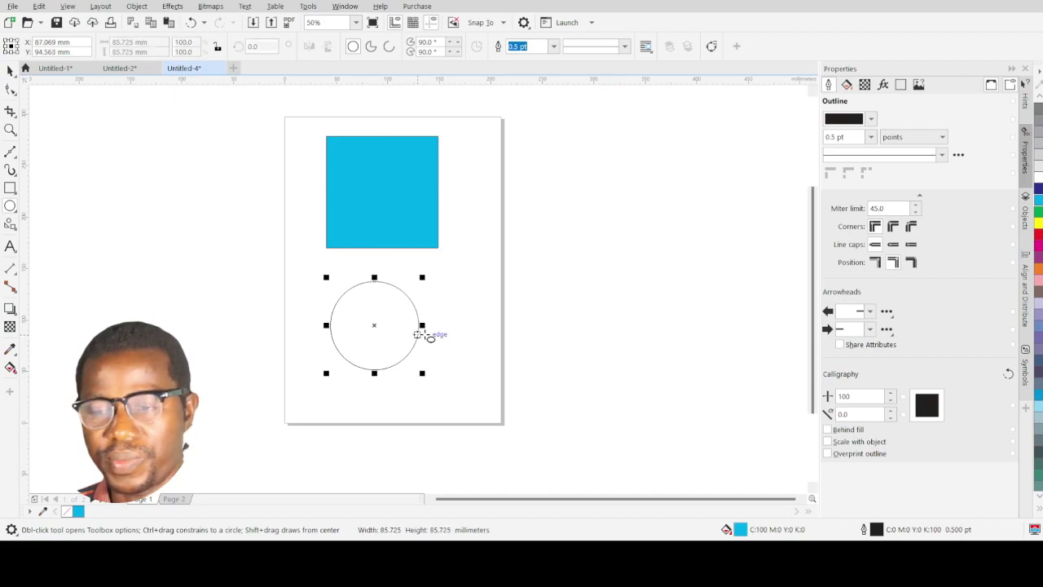
key(space)
drag(373, 325, 330, 303)
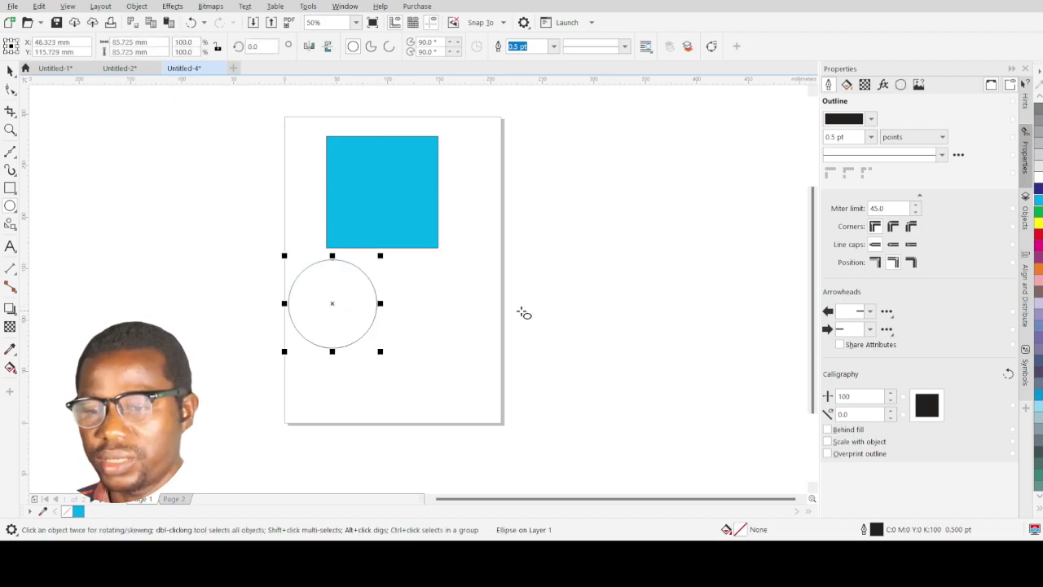
click(1038, 237)
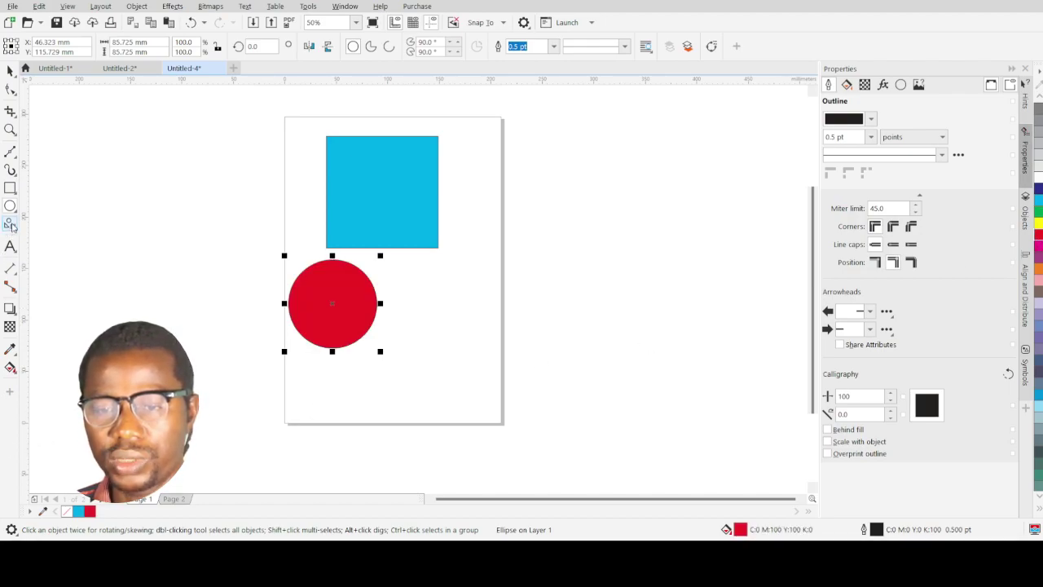
Draw an unfilled five-sided pentagon, about 64.4 by 61.3 mm, right of the red circle
key(y)
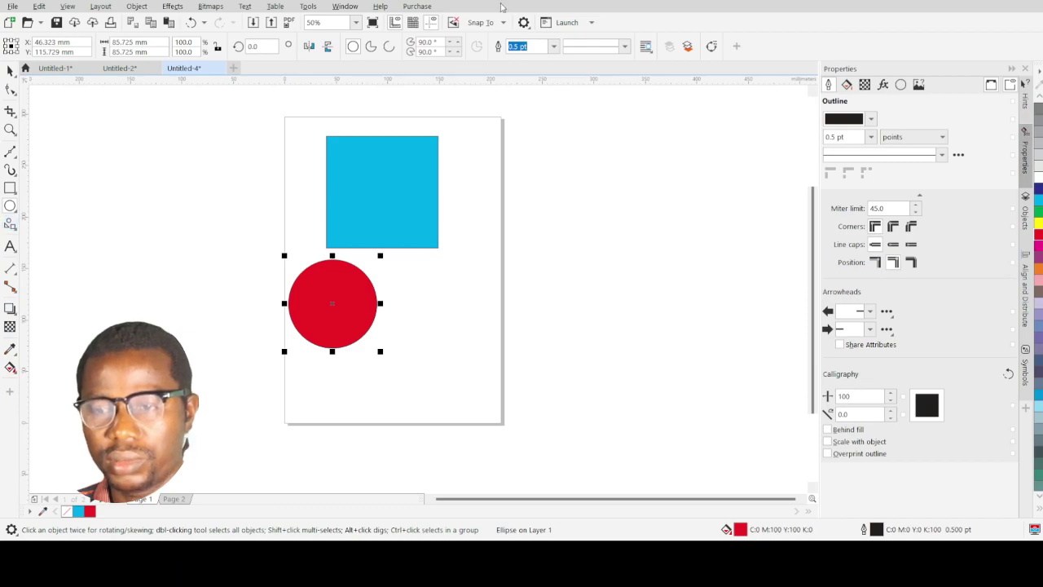
drag(410, 280, 478, 333)
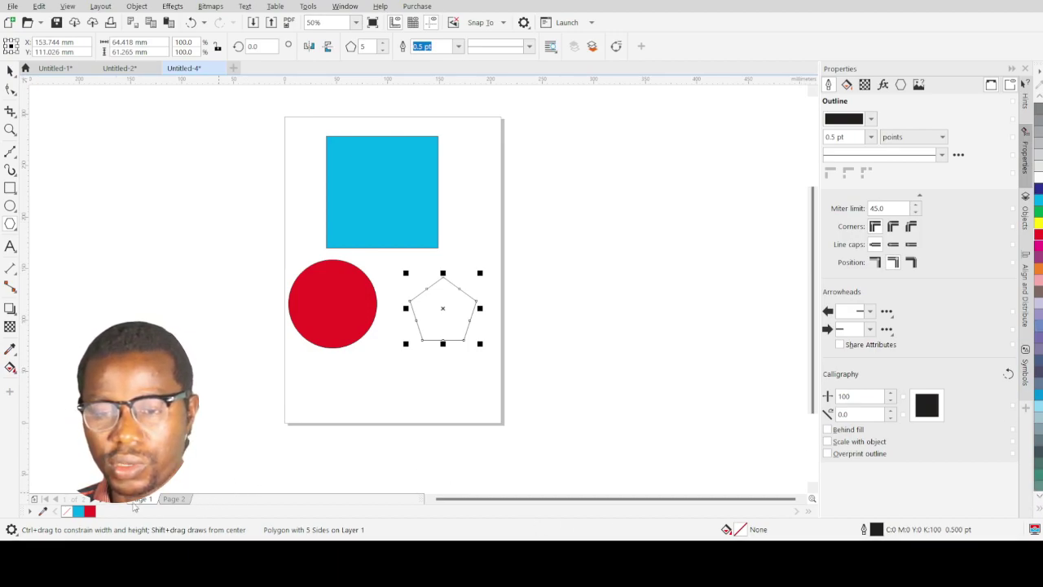
click(9, 368)
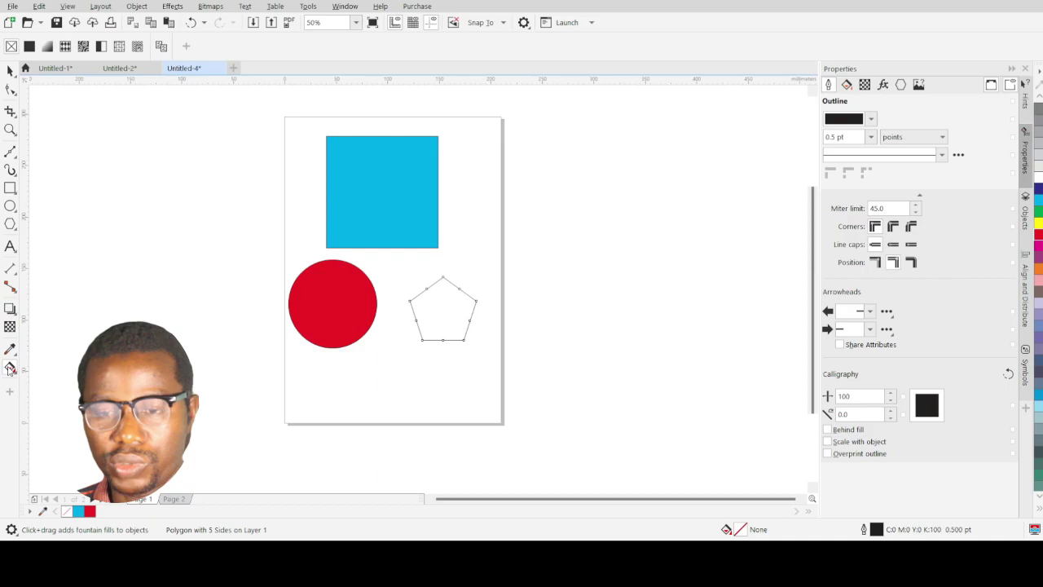
Give the pentagon a uniform dark purple fill of RGB 40, 24, 102
click(29, 47)
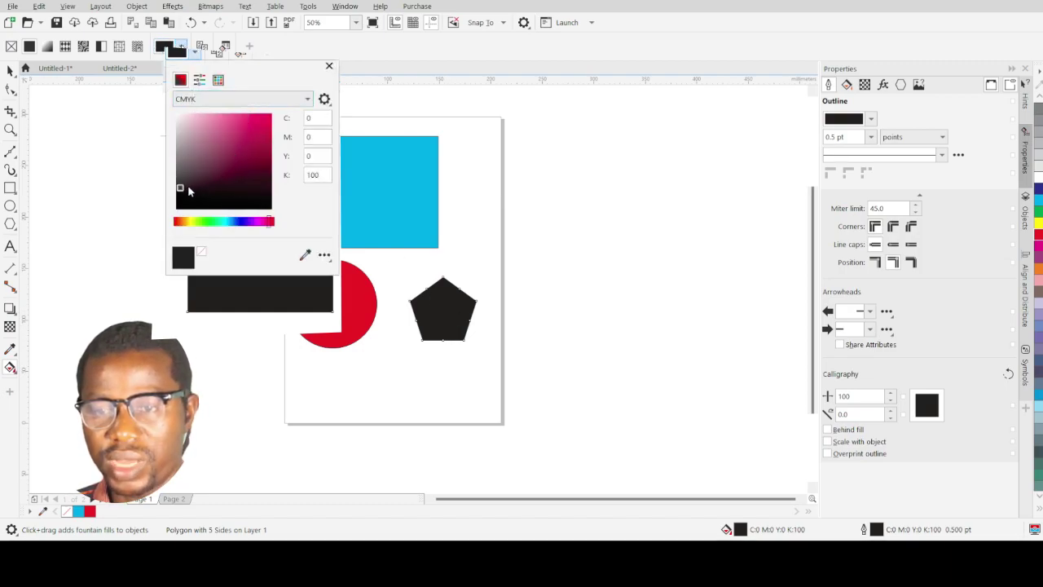
mouse_move(189, 191)
mouse_down()
mouse_move(247, 137)
mouse_move(259, 185)
mouse_move(258, 158)
mouse_up()
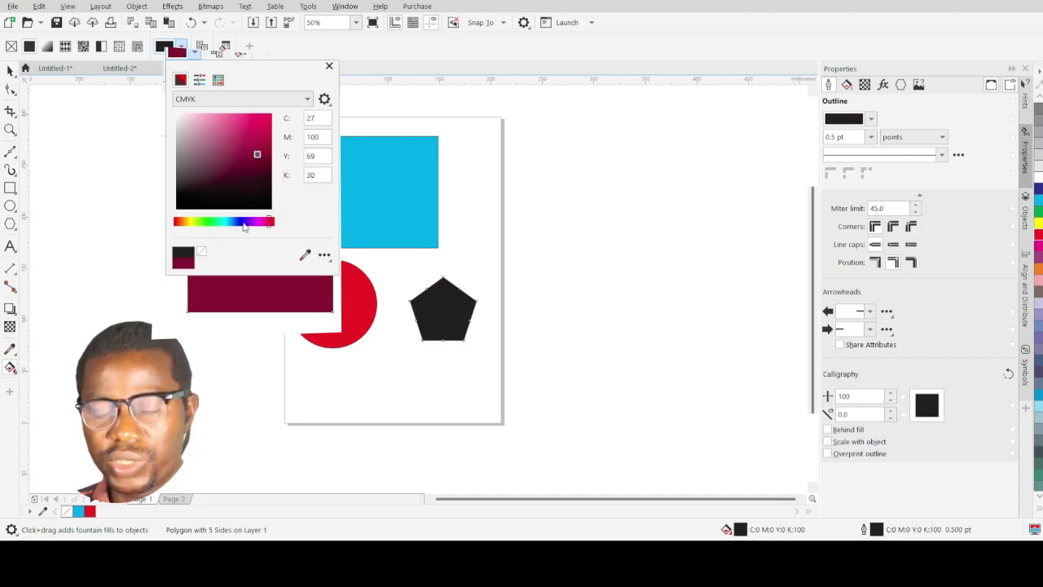
mouse_move(271, 222)
mouse_down()
mouse_move(235, 222)
mouse_move(272, 221)
mouse_up()
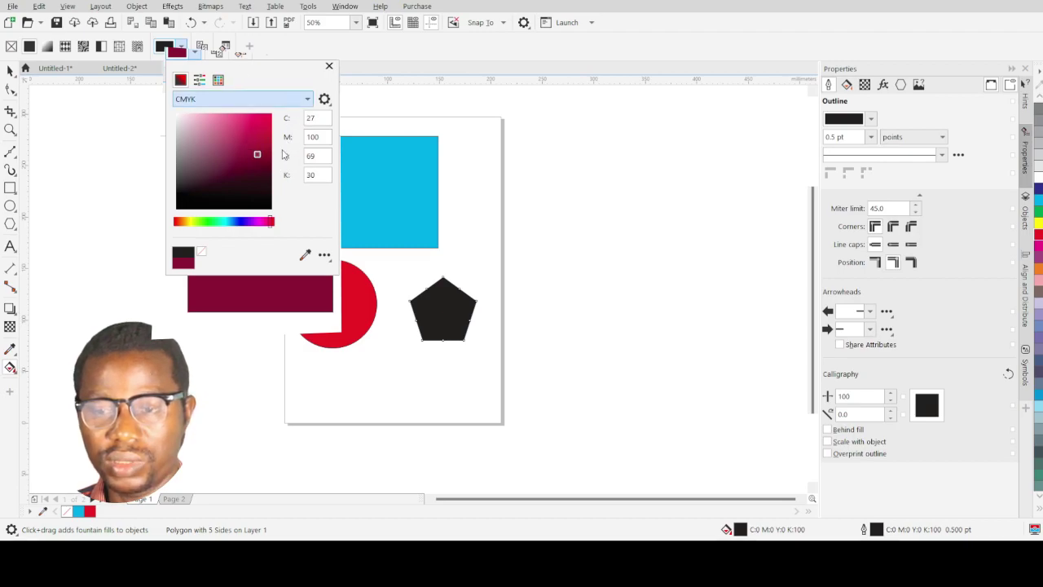
click(283, 96)
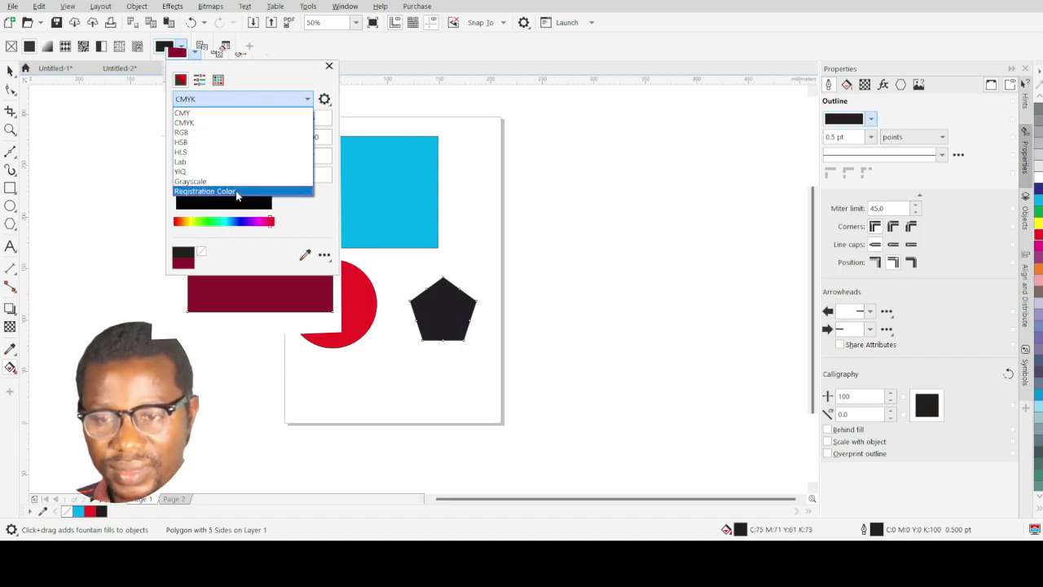
click(252, 133)
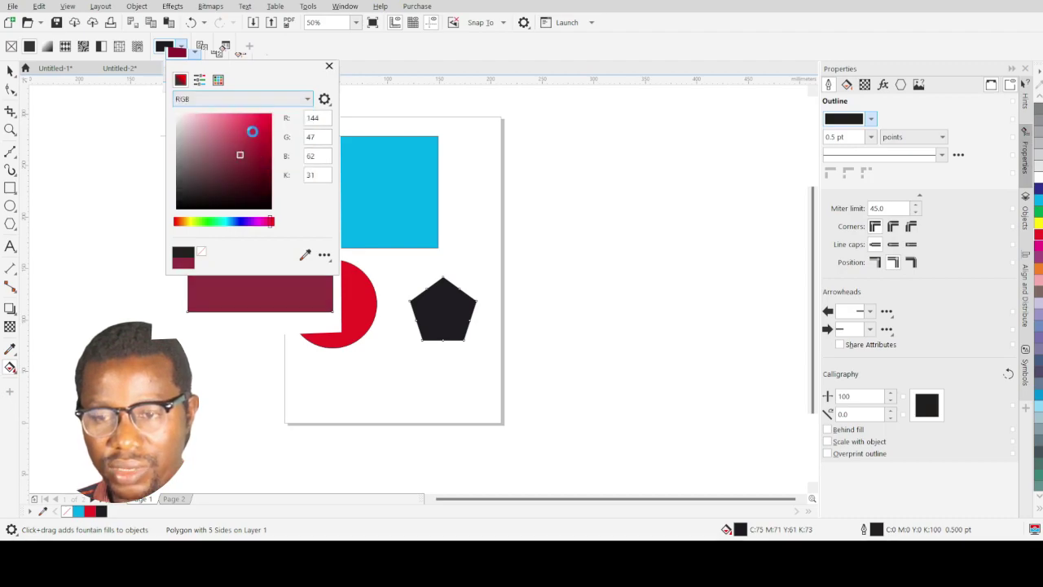
drag(239, 155, 248, 170)
mouse_move(274, 224)
mouse_down()
mouse_move(235, 223)
mouse_move(244, 222)
mouse_up()
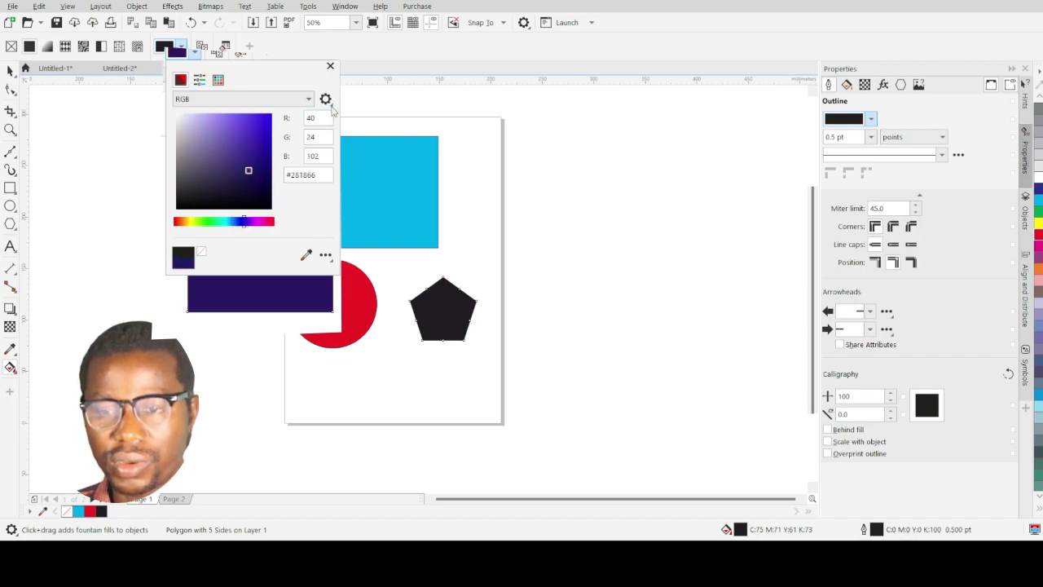
click(330, 65)
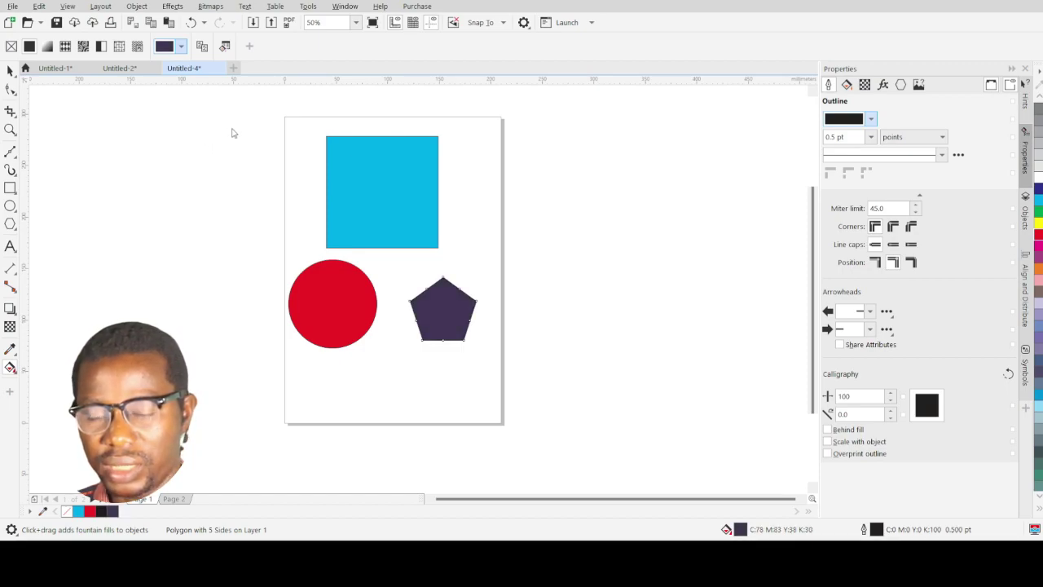
Brighten the pentagon's fill to violet RGB 122, 23, 235 (#7A17EB)
mouse_move(201, 176)
mouse_down()
mouse_move(244, 136)
mouse_move(256, 146)
mouse_move(241, 221)
mouse_up()
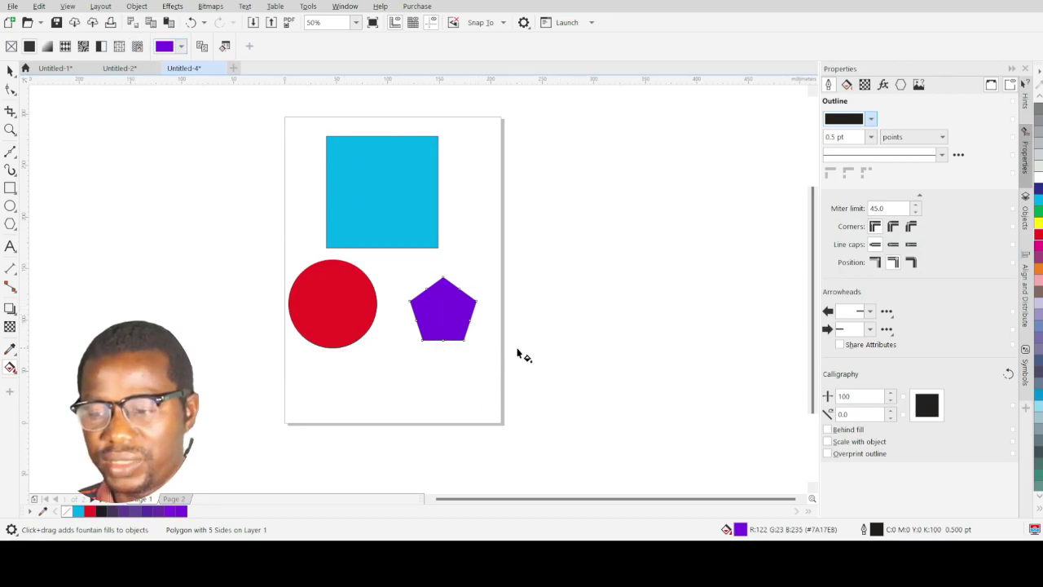
click(9, 71)
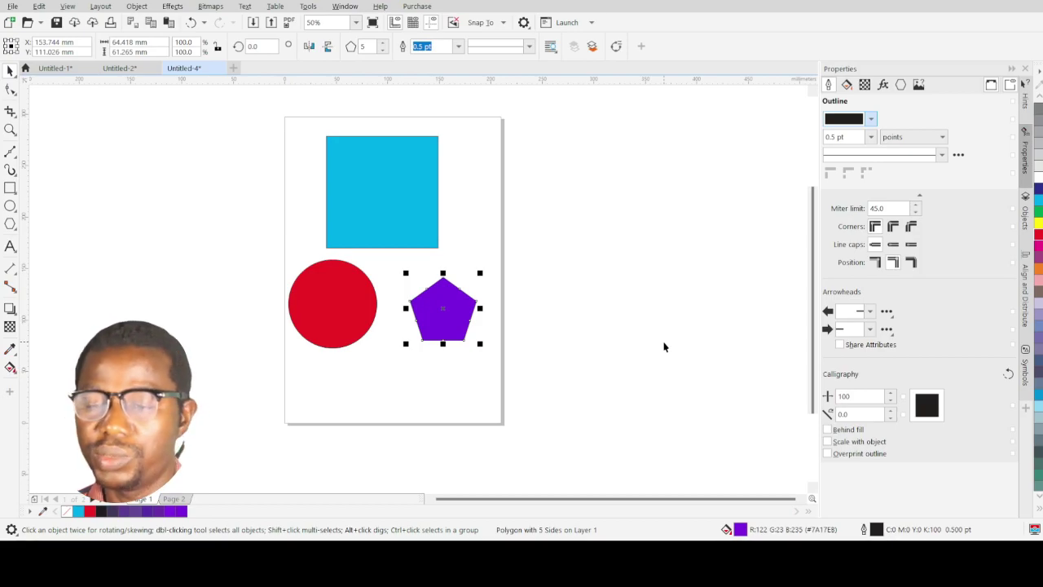
click(532, 351)
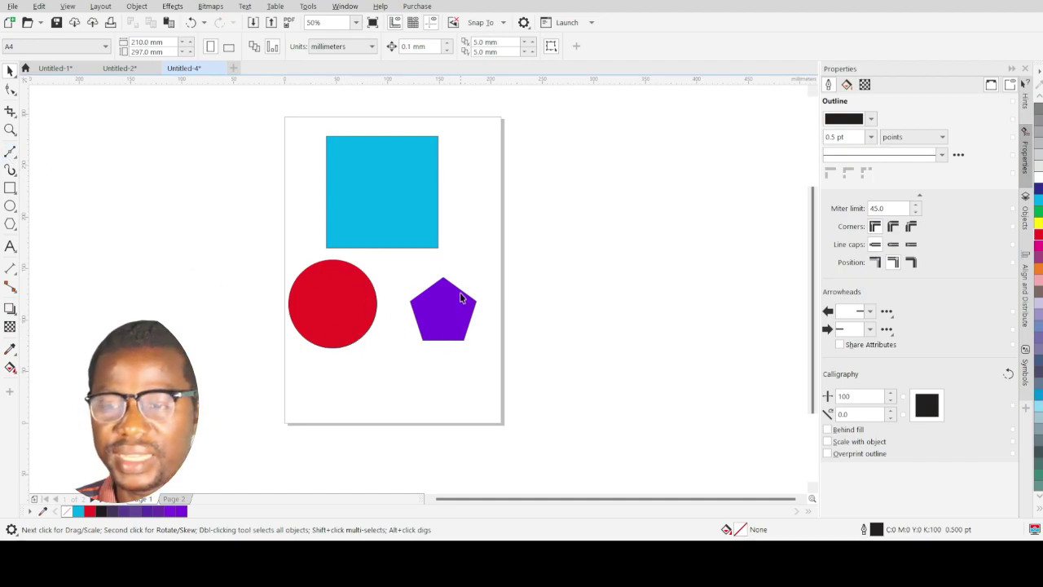
Nudge the violet pentagon up and left to about X 149 mm, Y 115 mm
scroll(423, 264, up, 2)
scroll(479, 219, down, 2)
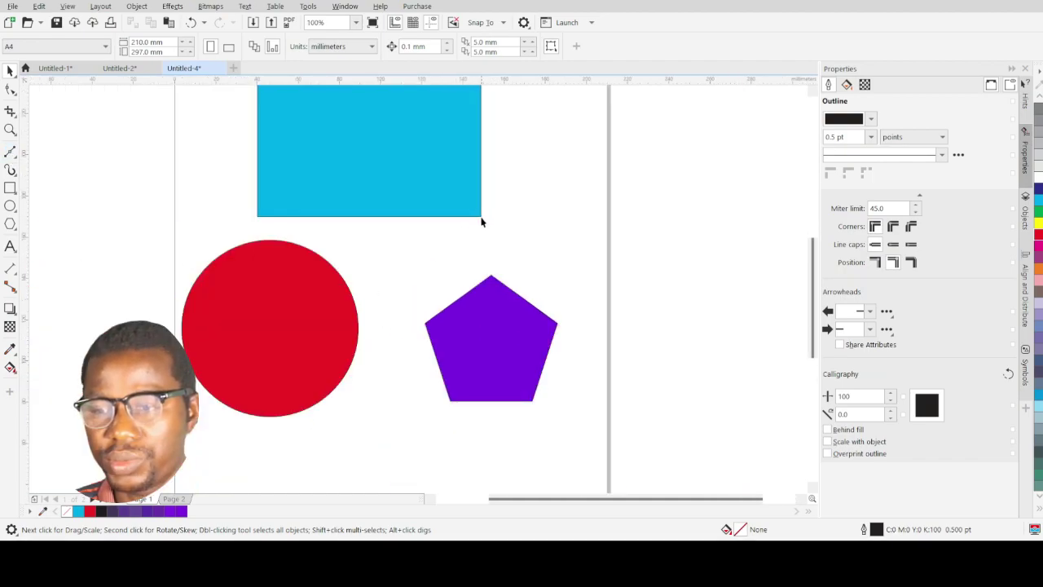
scroll(467, 278, up, 2)
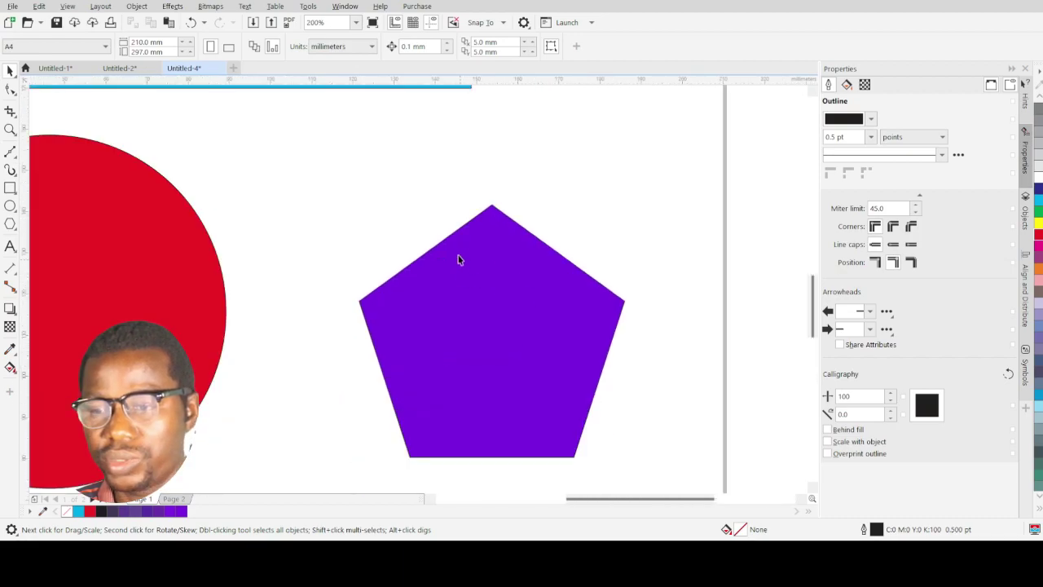
scroll(559, 240, down, 2)
scroll(519, 280, up, 3)
scroll(559, 356, down, 3)
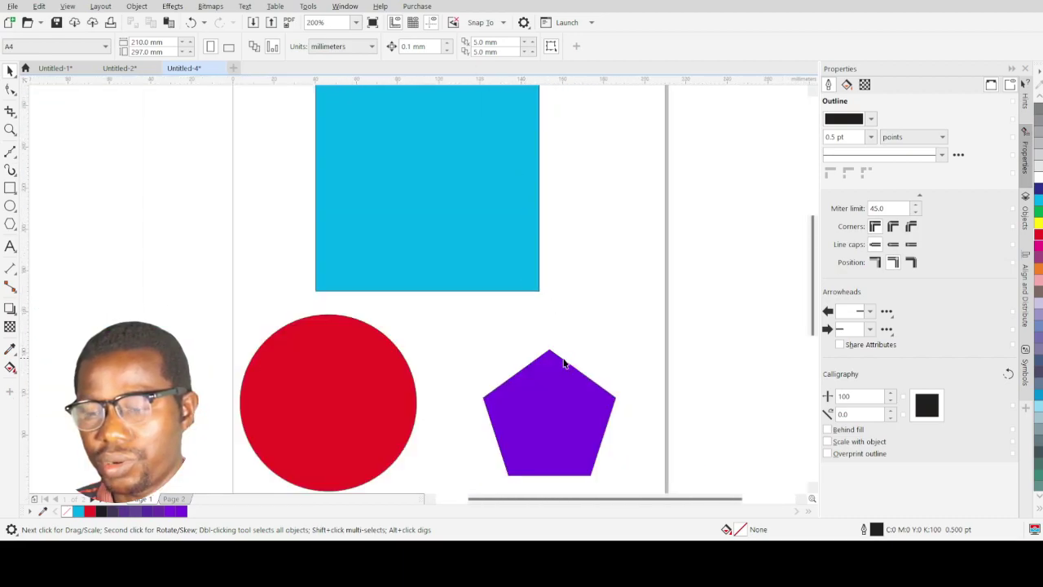
scroll(537, 356, up, 1)
scroll(532, 180, up, 1)
scroll(532, 180, down, 2)
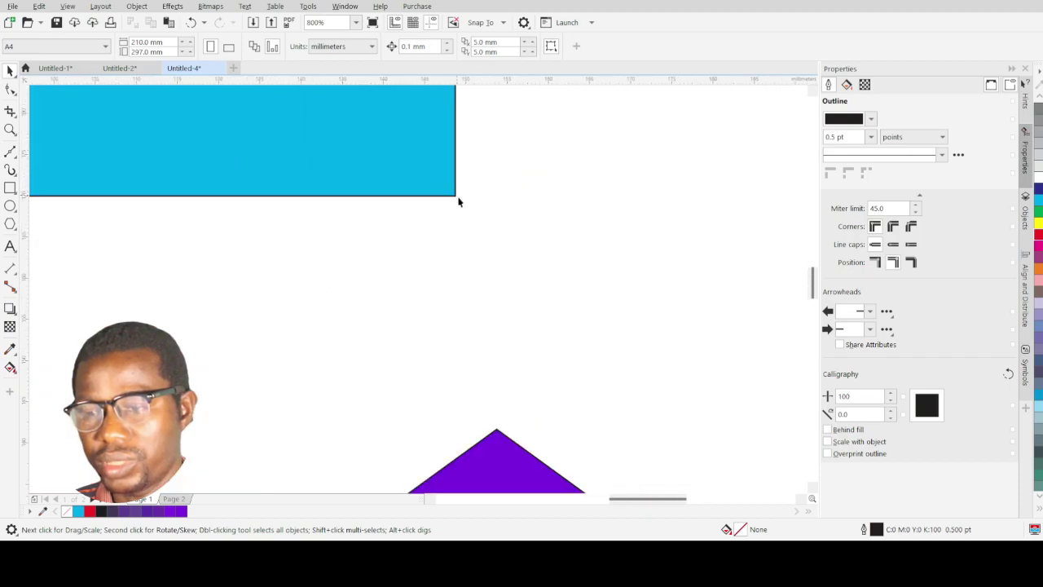
click(484, 299)
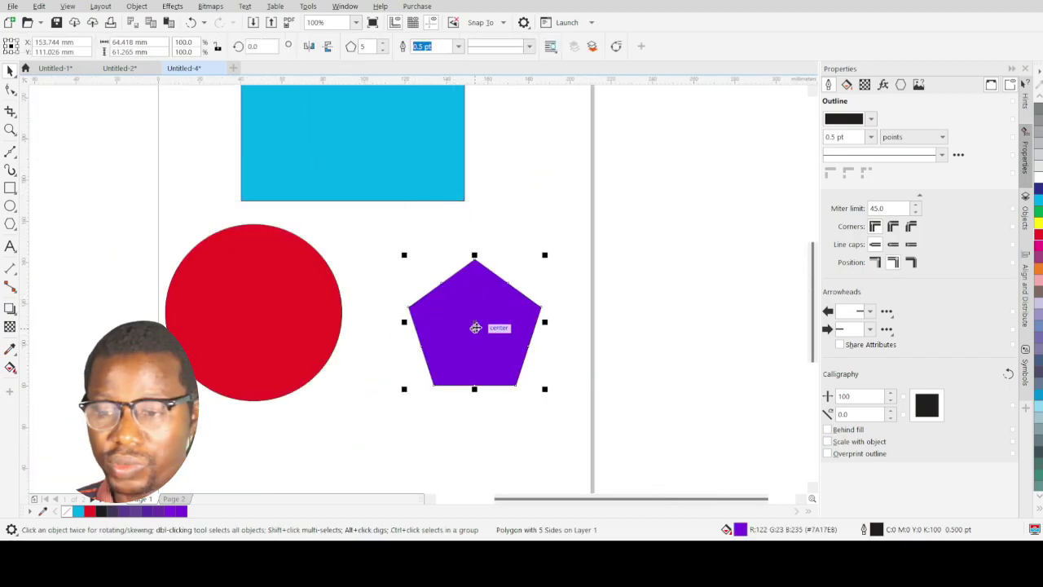
drag(478, 321, 469, 310)
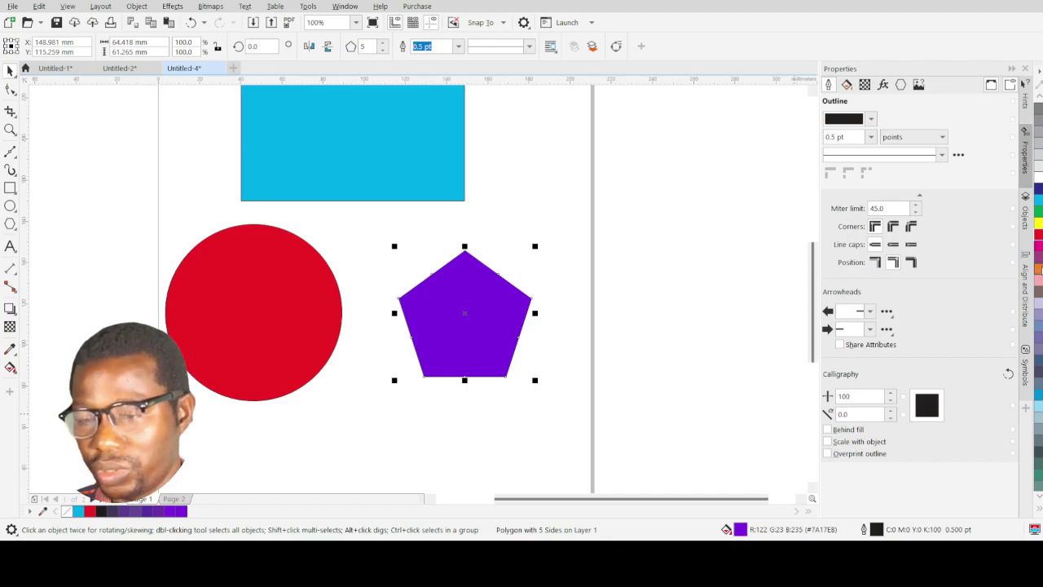
Give the violet pentagon a thin 0.5 pt orange outline from the palette
right_click(1039, 268)
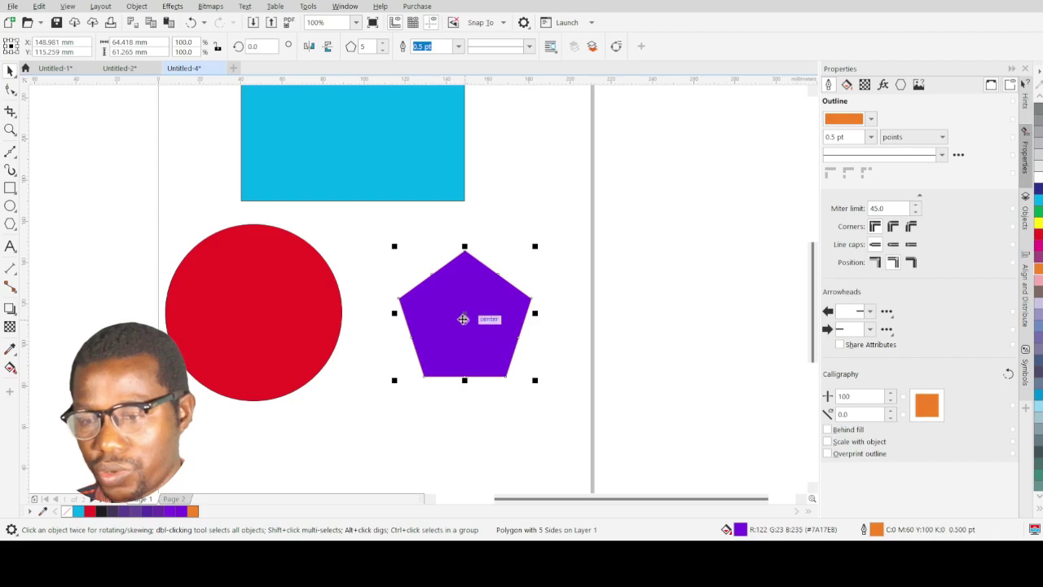
scroll(543, 307, up, 6)
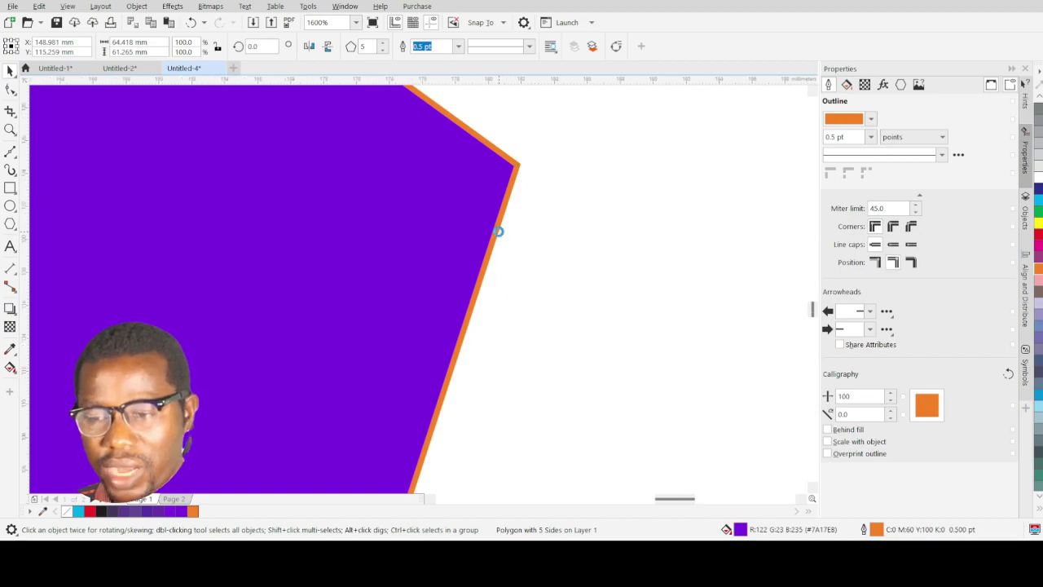
scroll(499, 233, down, 5)
scroll(420, 251, up, 1)
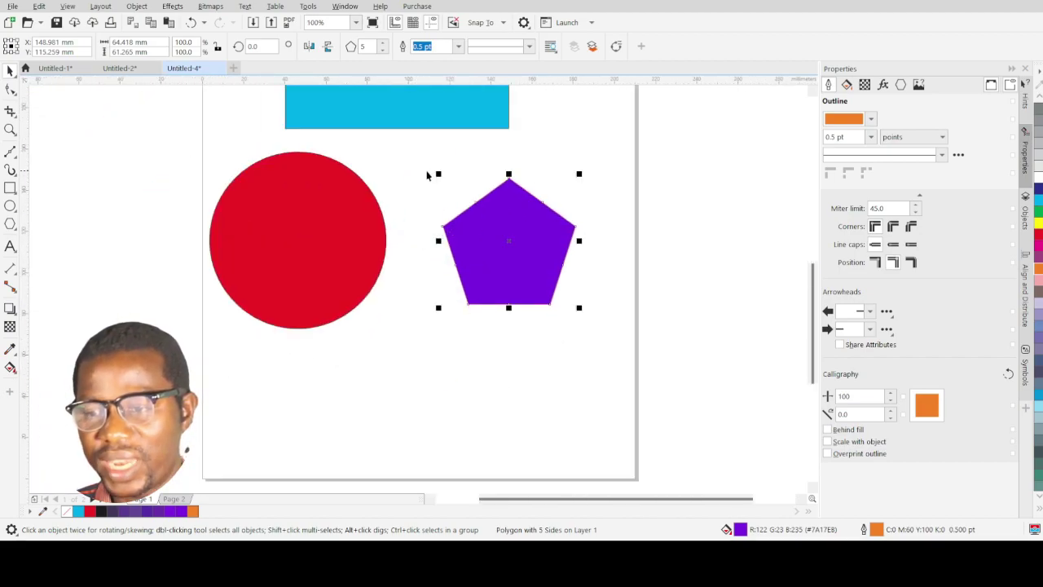
click(586, 100)
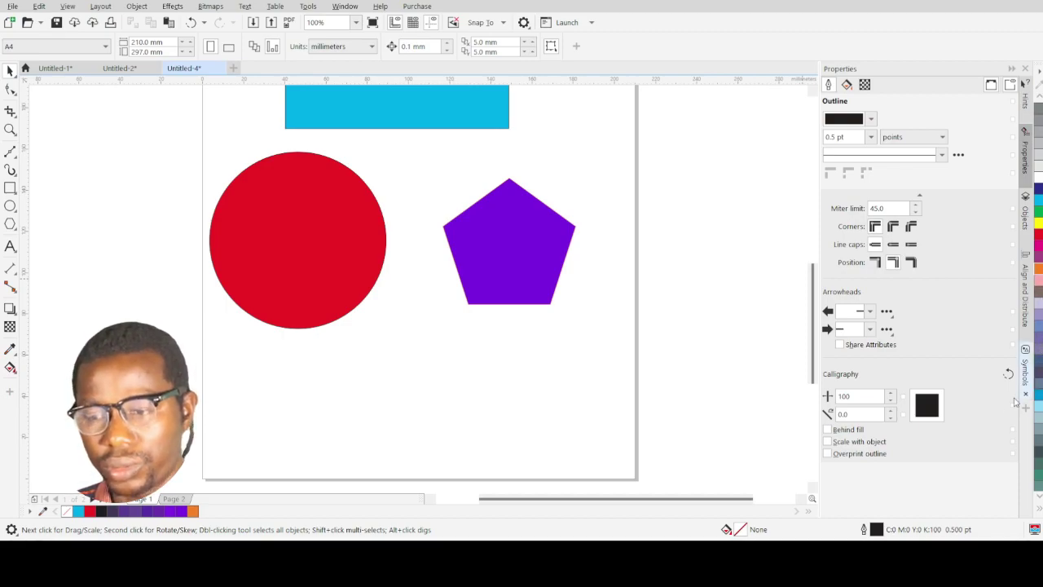
Draw a straight horizontal line about 152 mm long below the circle and pentagon
click(10, 152)
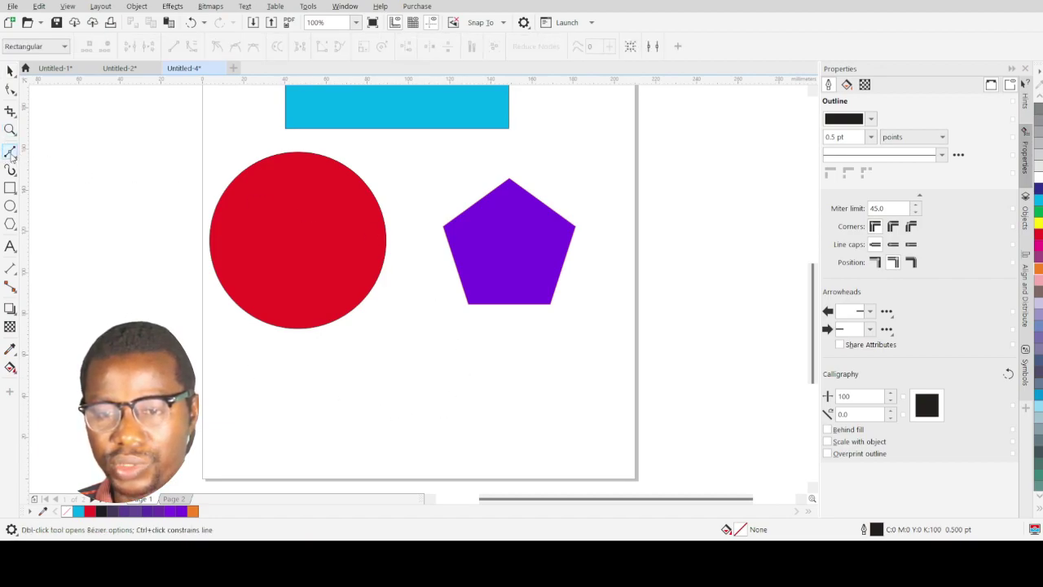
click(269, 368)
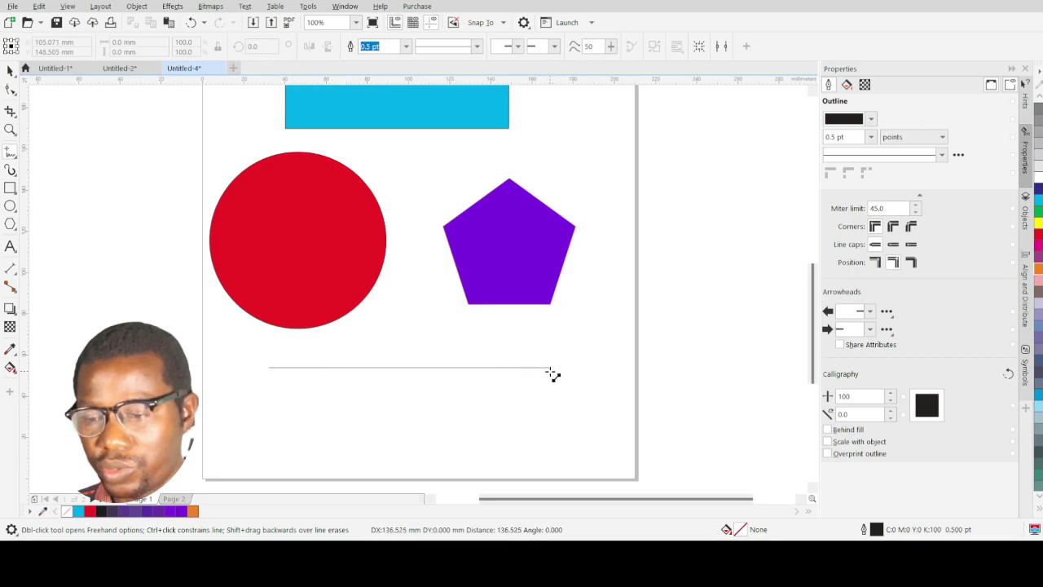
click(586, 367)
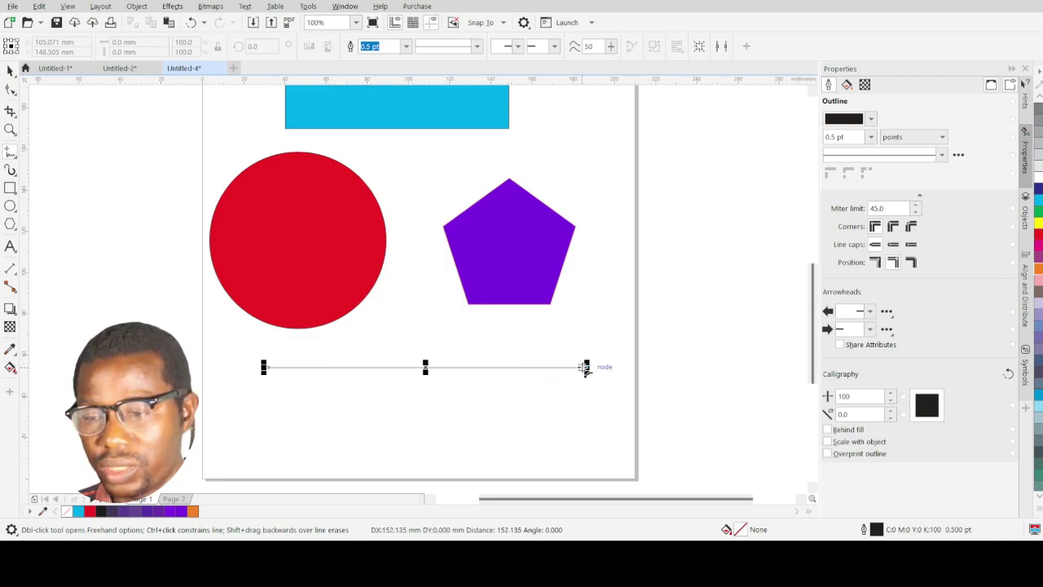
Move the horizontal line higher and give it a purple outline (C20 M80 Y0 K20)
scroll(428, 367, up, 3)
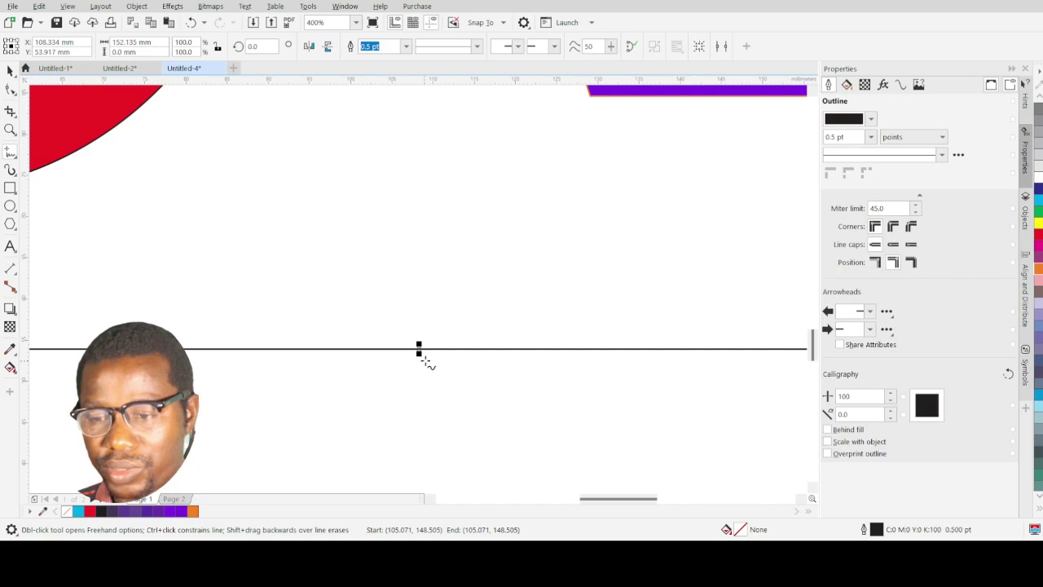
scroll(422, 360, up, 2)
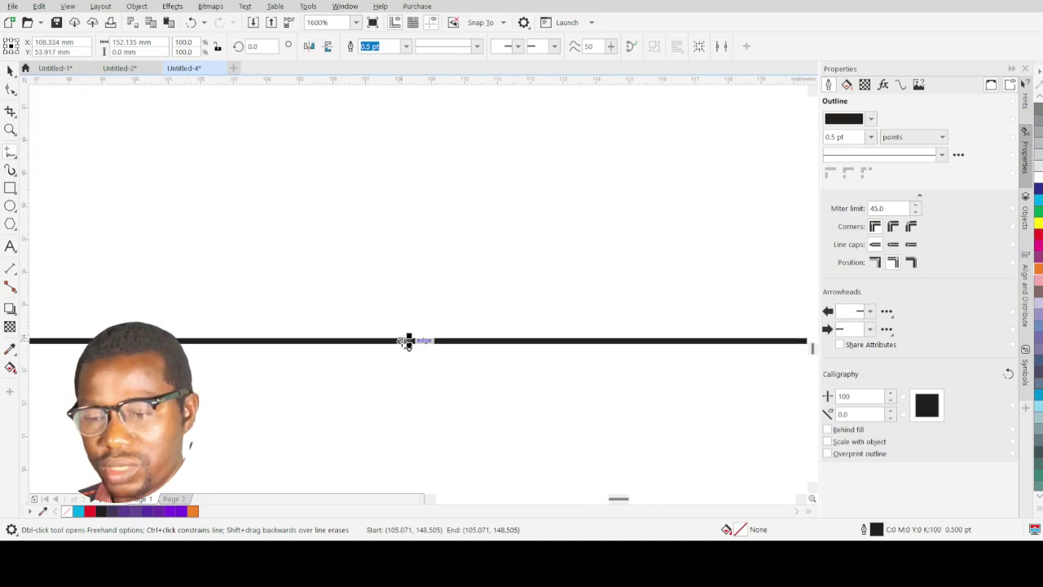
scroll(407, 341, up, 1)
key(space)
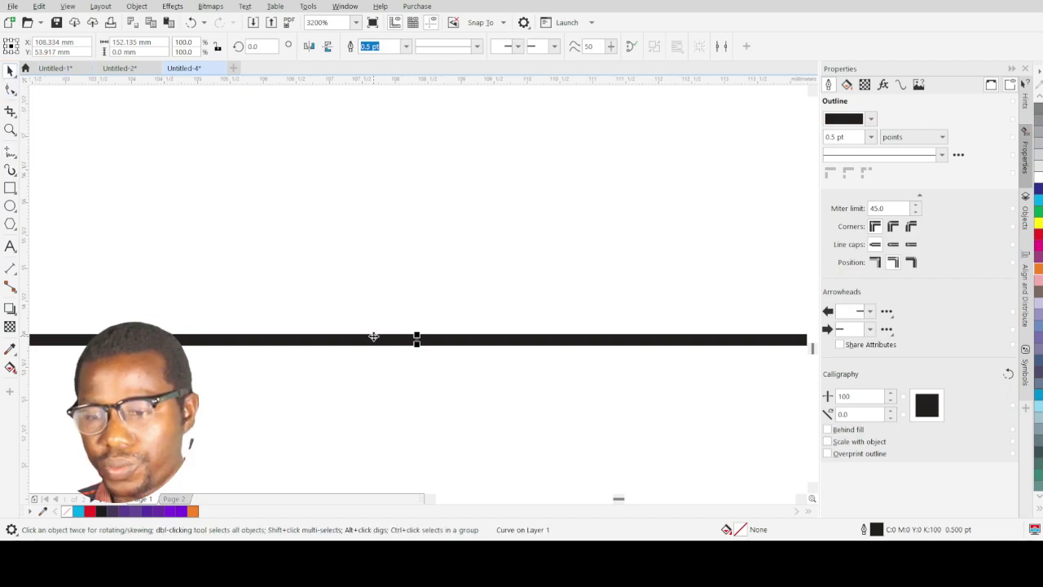
drag(416, 340, 414, 294)
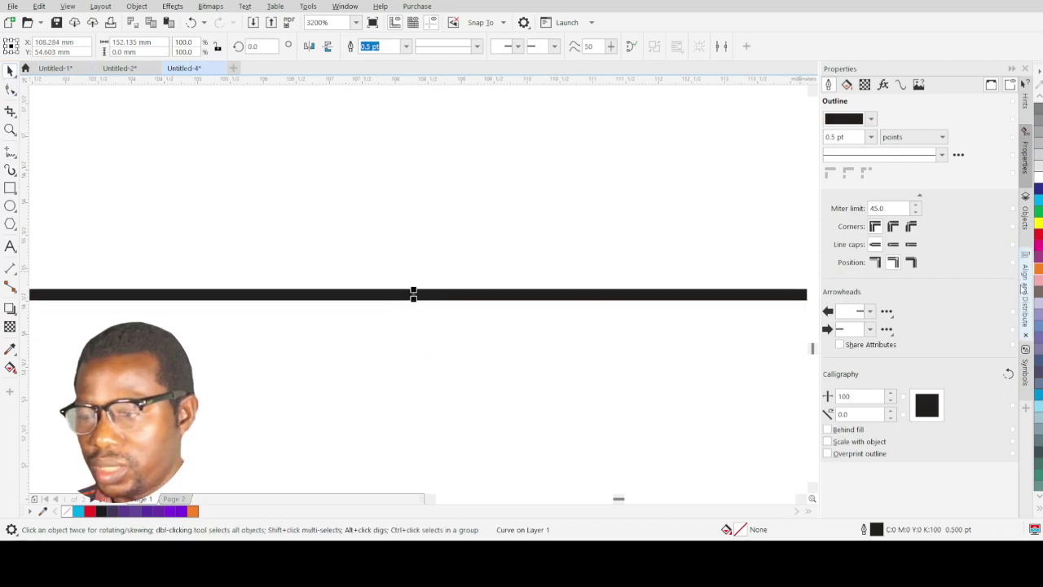
right_click(1039, 259)
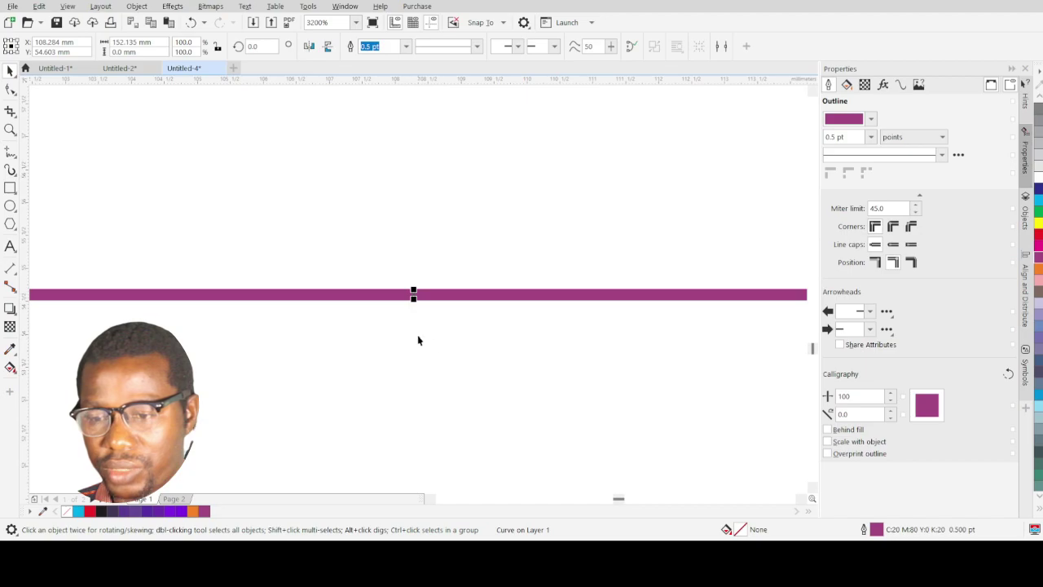
drag(414, 295, 423, 271)
scroll(423, 271, down, 5)
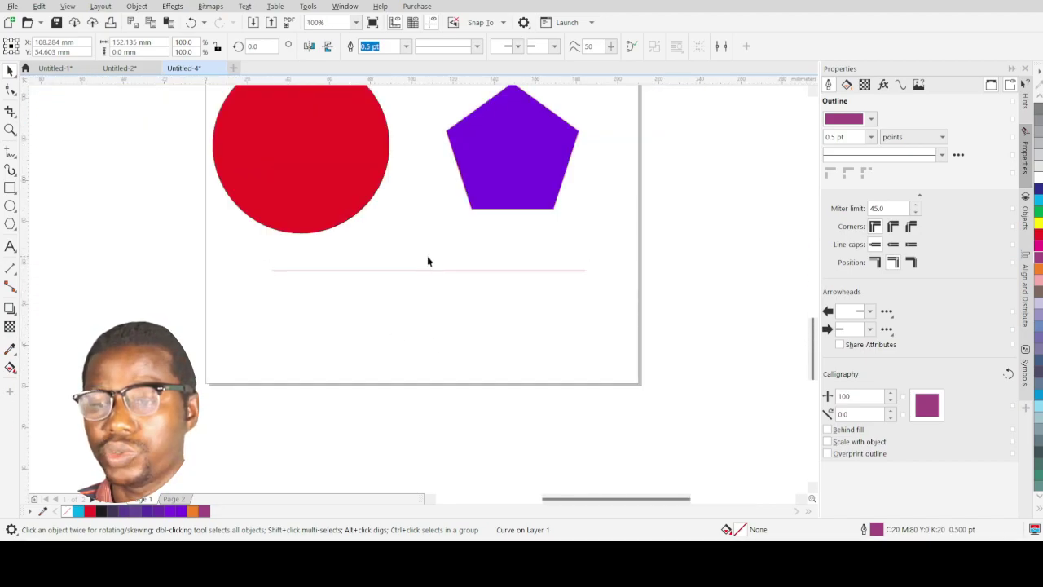
scroll(448, 233, up, 1)
scroll(452, 230, down, 4)
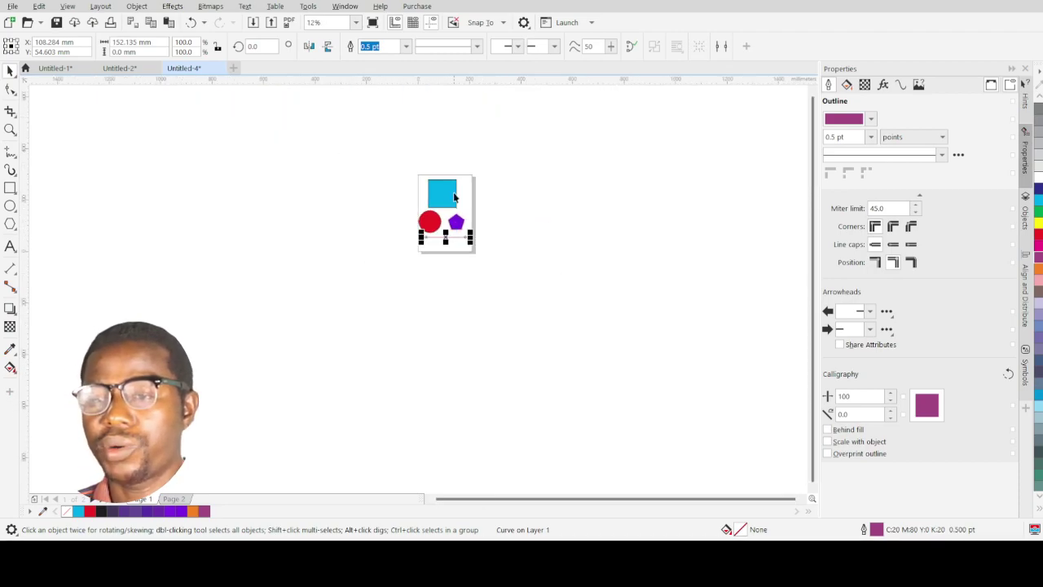
scroll(454, 189, up, 2)
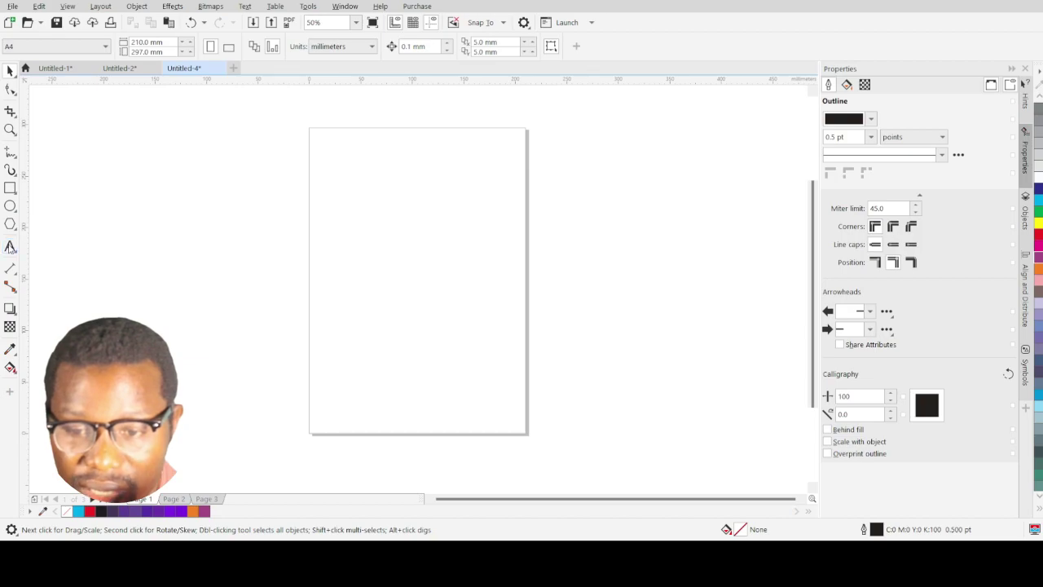
Select the Text tool with F8 on the blank Page 3
key(F8)
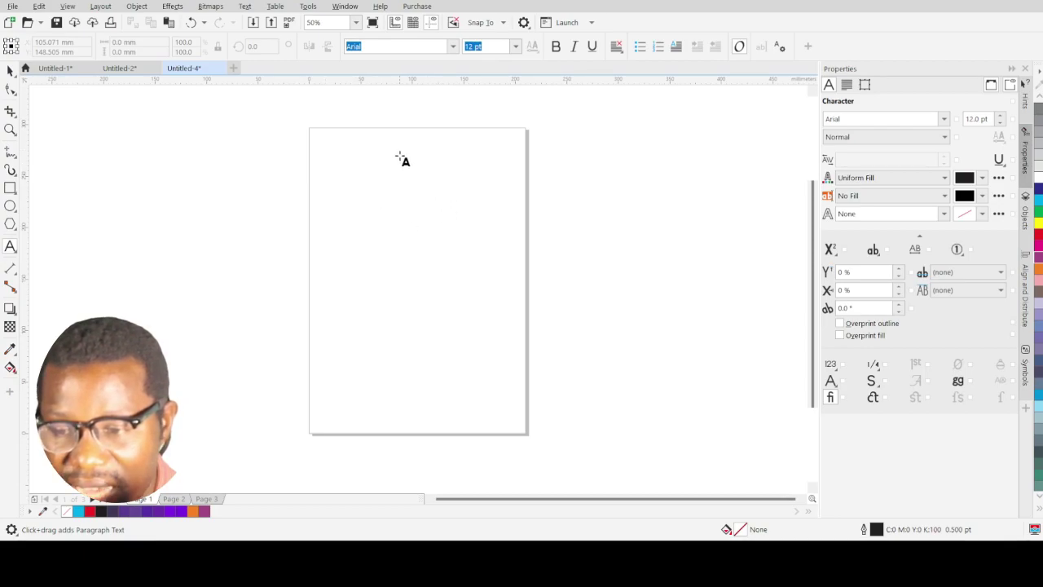
Add the artistic text 'THIS IS A TEXT' in Arial 24 pt near the page's top-left
click(332, 155)
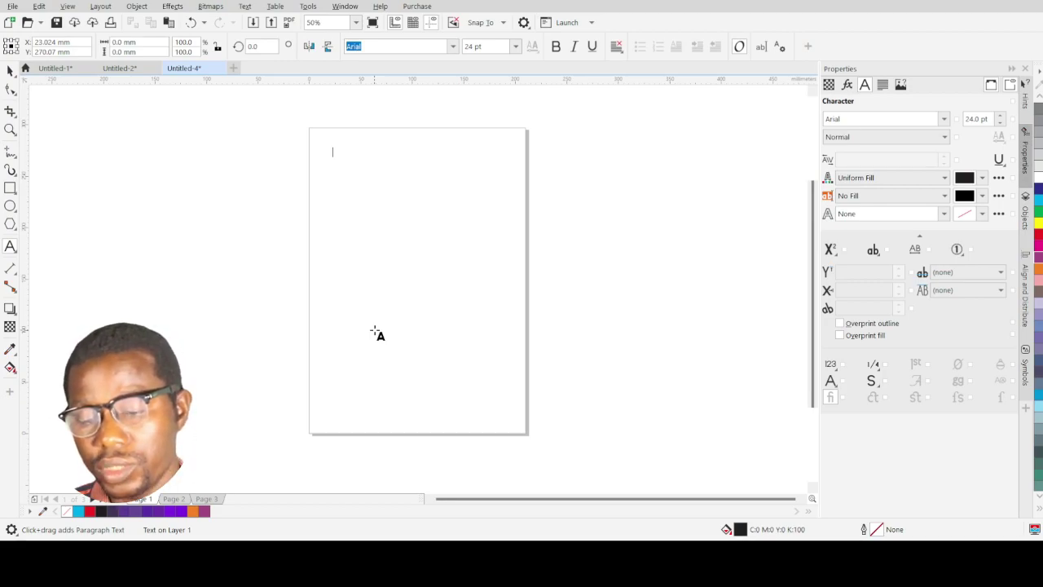
text(THI)
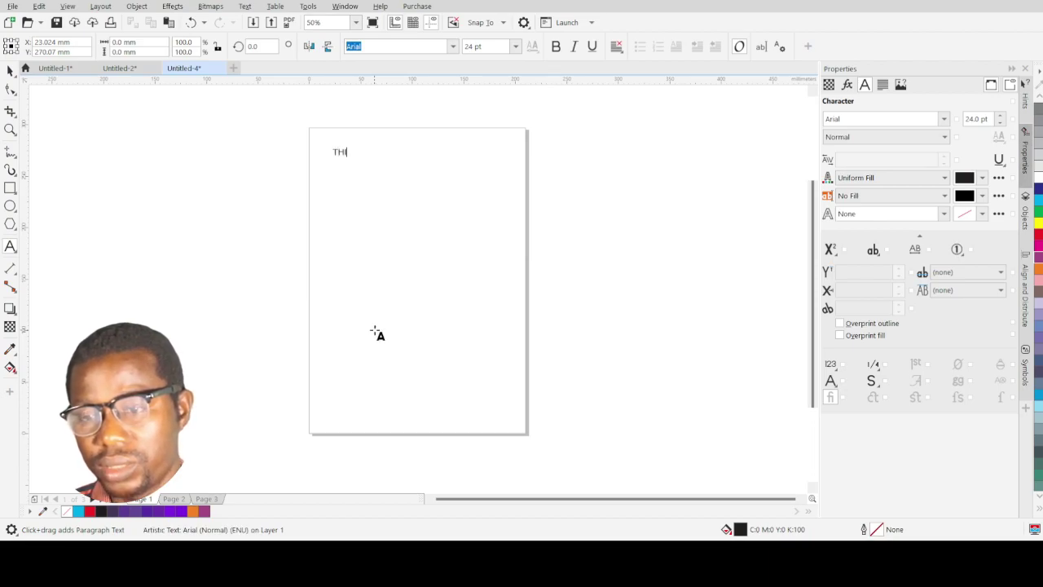
text(S IS A TEXT)
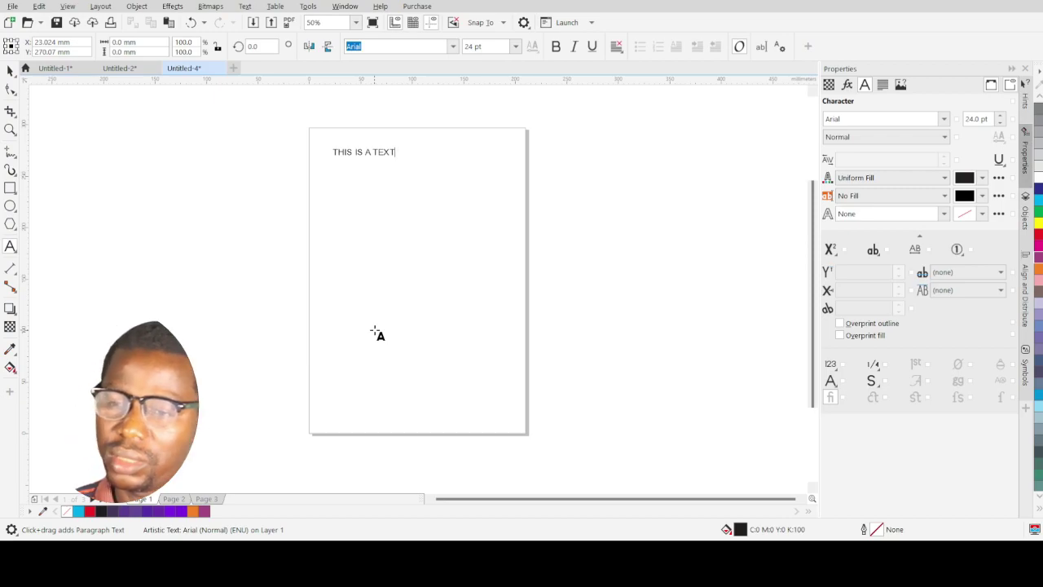
click(396, 156)
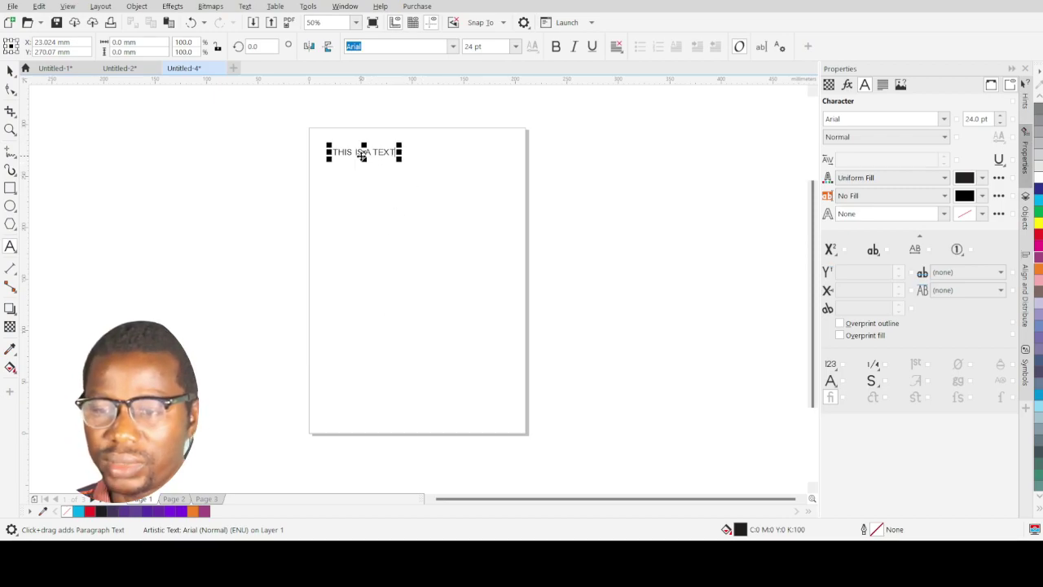
click(8, 68)
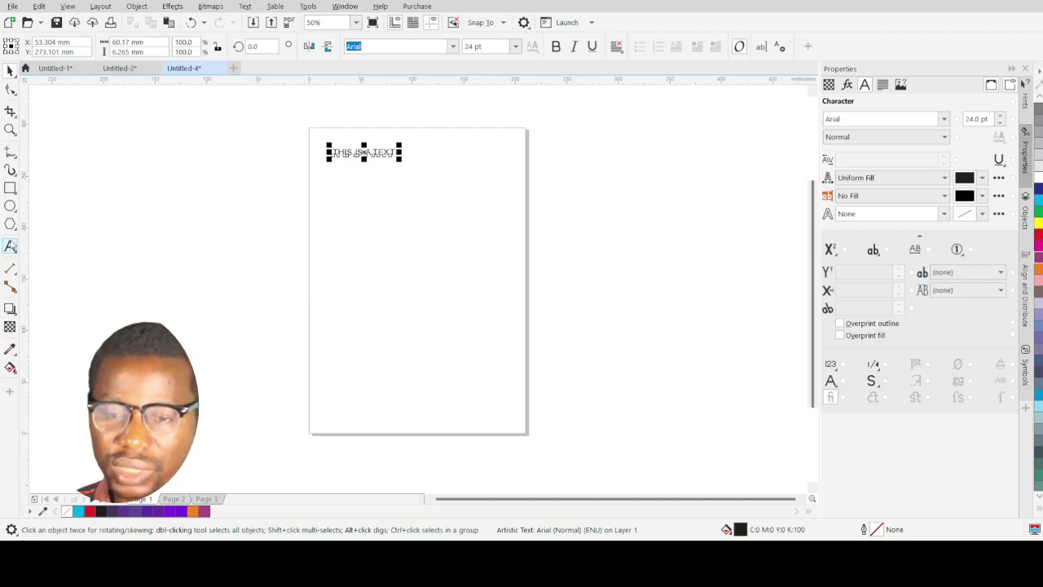
click(10, 248)
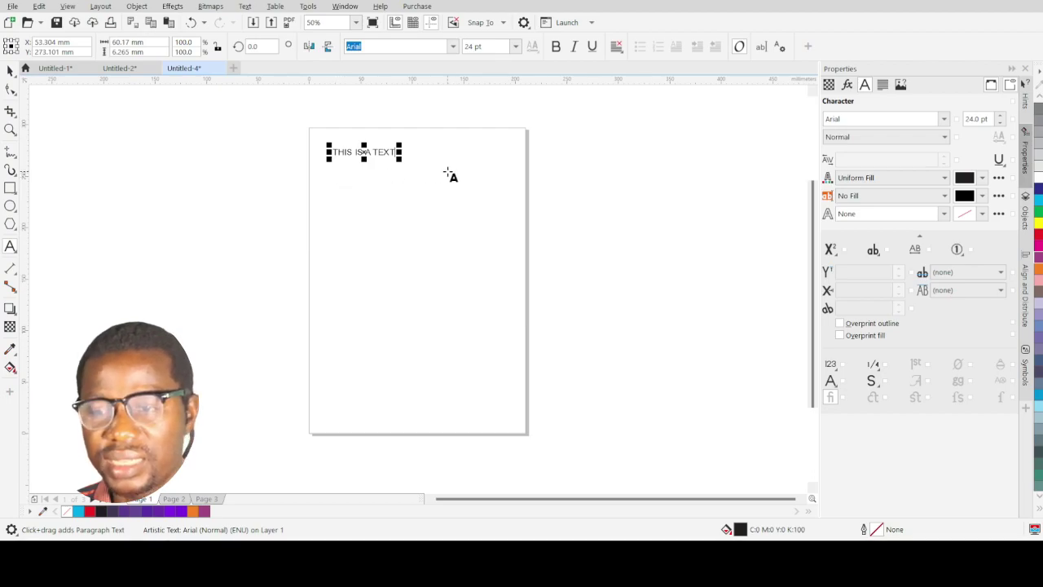
click(334, 174)
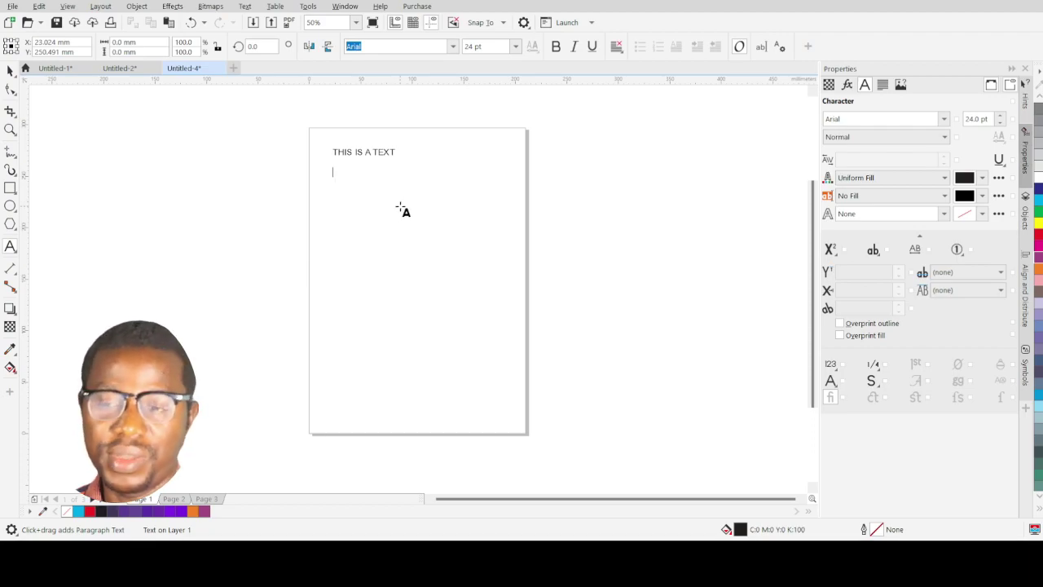
Type the second text line 'THR SKLSS S LSGSLKS GSKDLKGDLGDS LKDGL' below the first
text(THR SKLSS S LS)
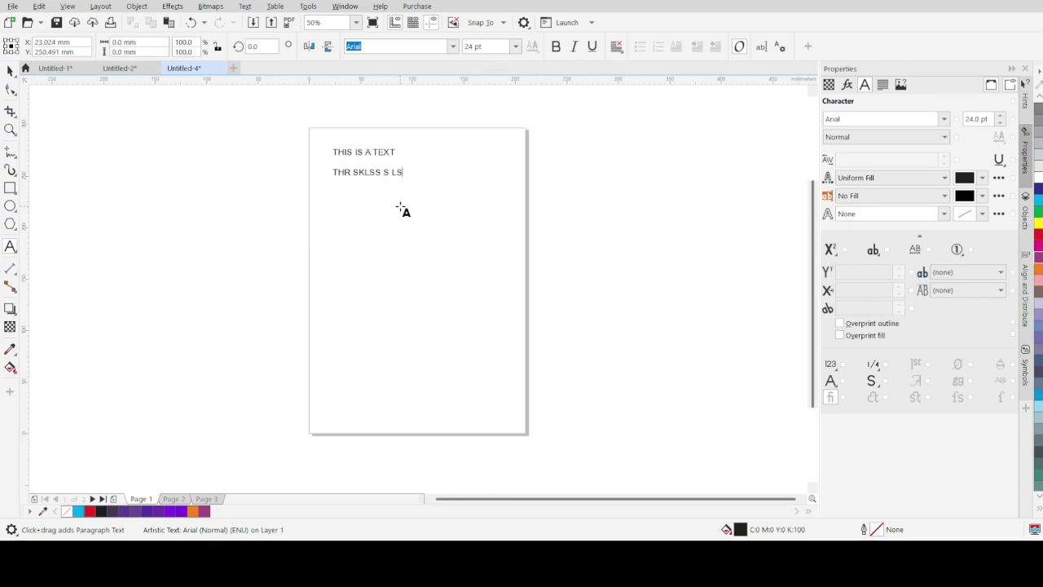
text(GSLKS GSKDLKGDLGDS )
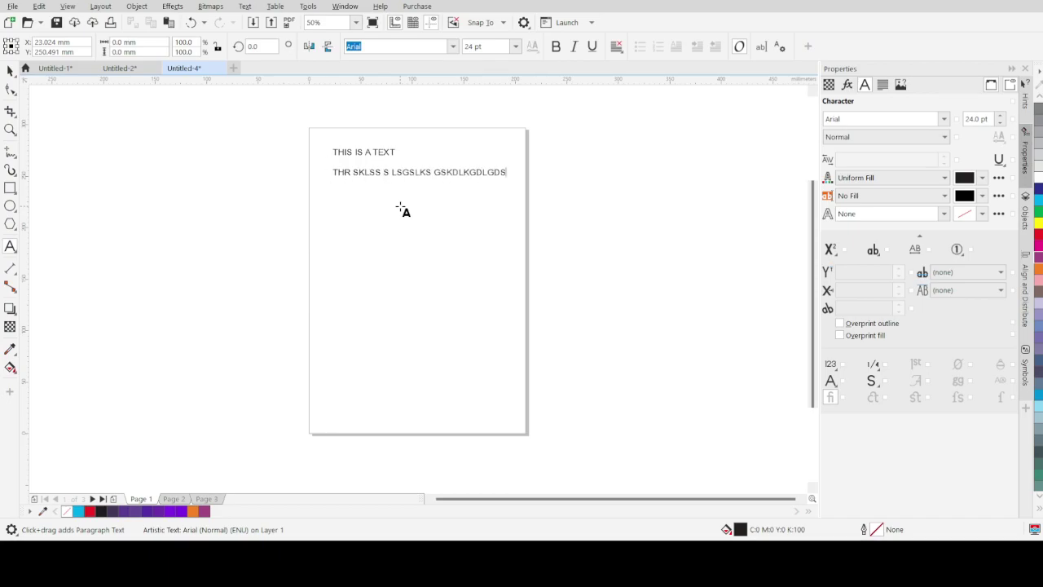
text(LKDGL)
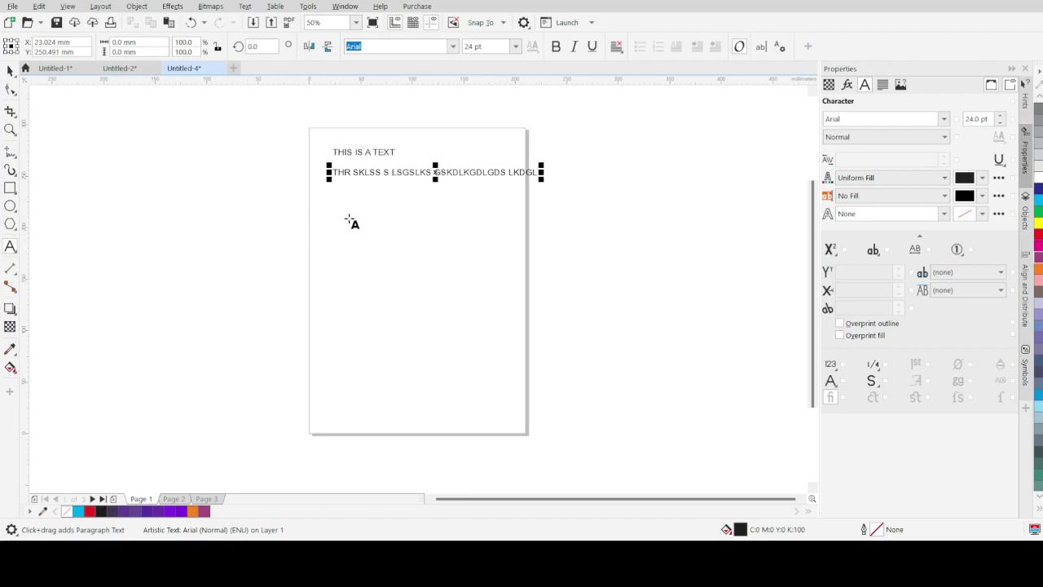
click(10, 248)
Draw a paragraph text frame below the two text lines and shrink it to about 87 × 66 mm
drag(332, 191, 484, 304)
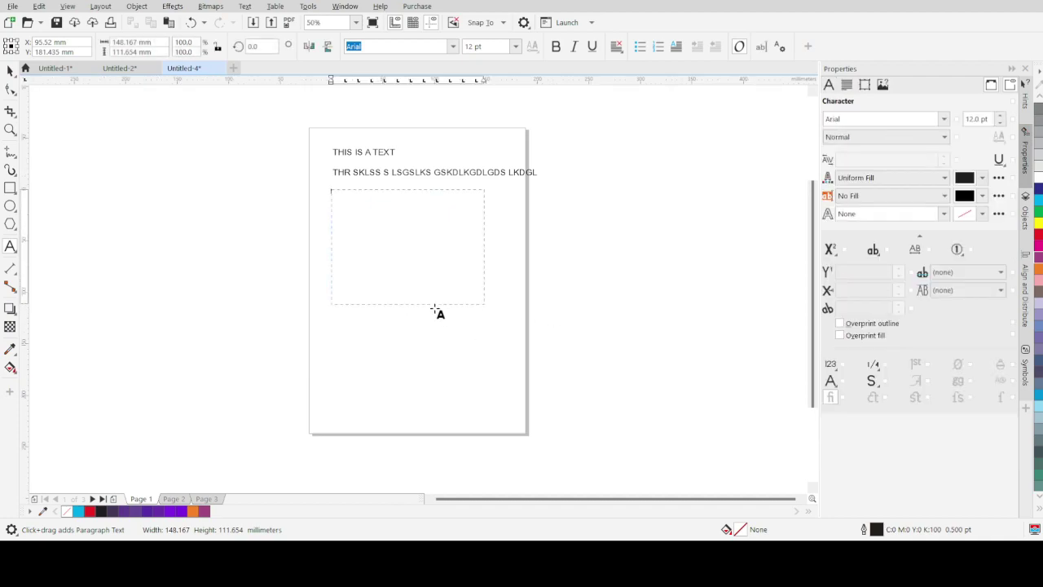
scroll(361, 187, up, 2)
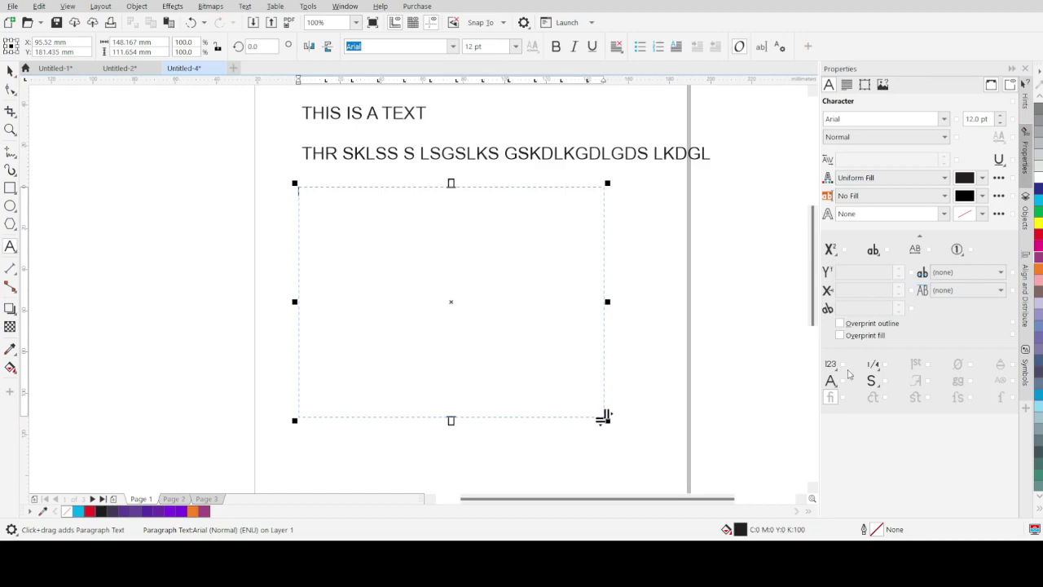
drag(603, 417, 479, 323)
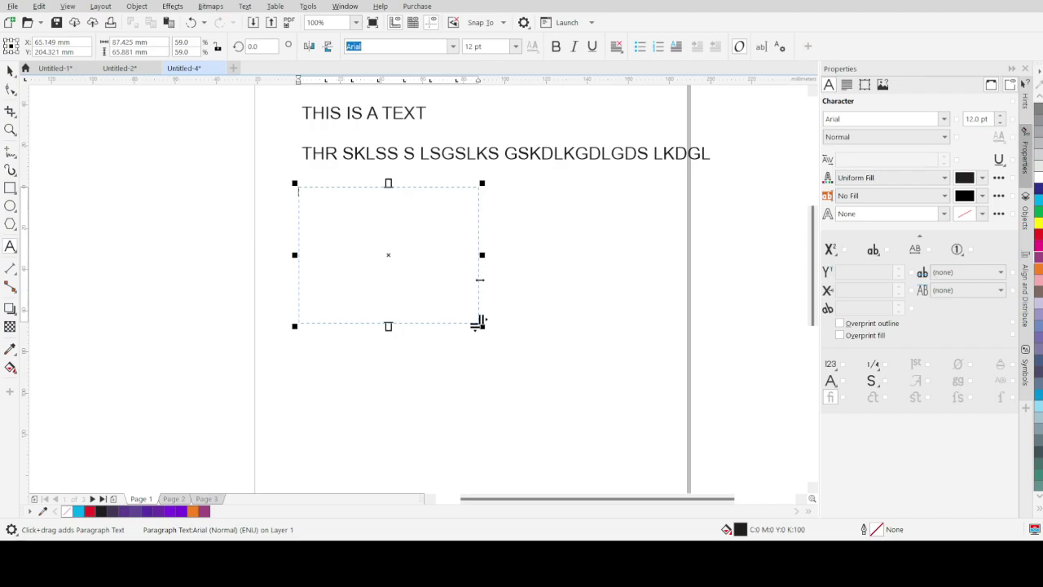
Type uppercase filler text into the paragraph frame, adding 'SFSAF ASFASAFSFA' at its end
text(jhD SD)
text(K SDKSDK DFJ D)
text(SFJSDJK DFJKSHSDFGJ)
text(KFD KJHDFJGKH)
text( DGJDGKJ )
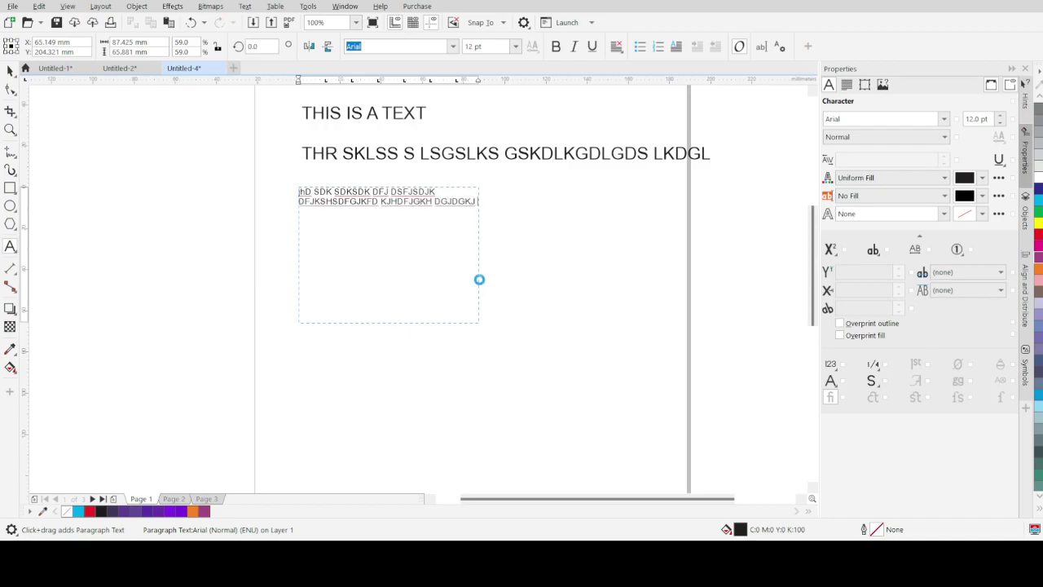
text(SJKH SFKJ DFJJKJFSA)
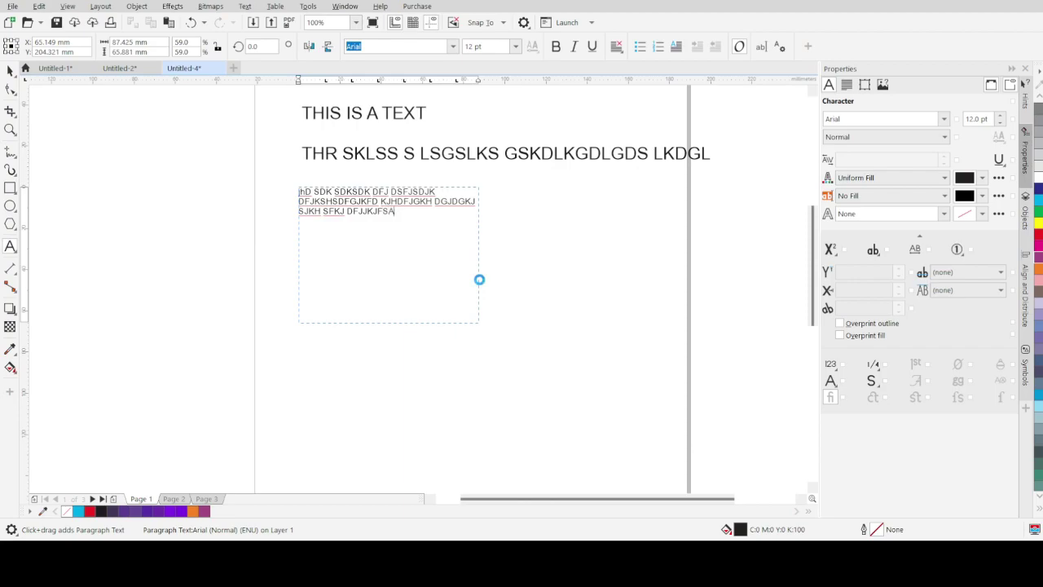
key(Escape)
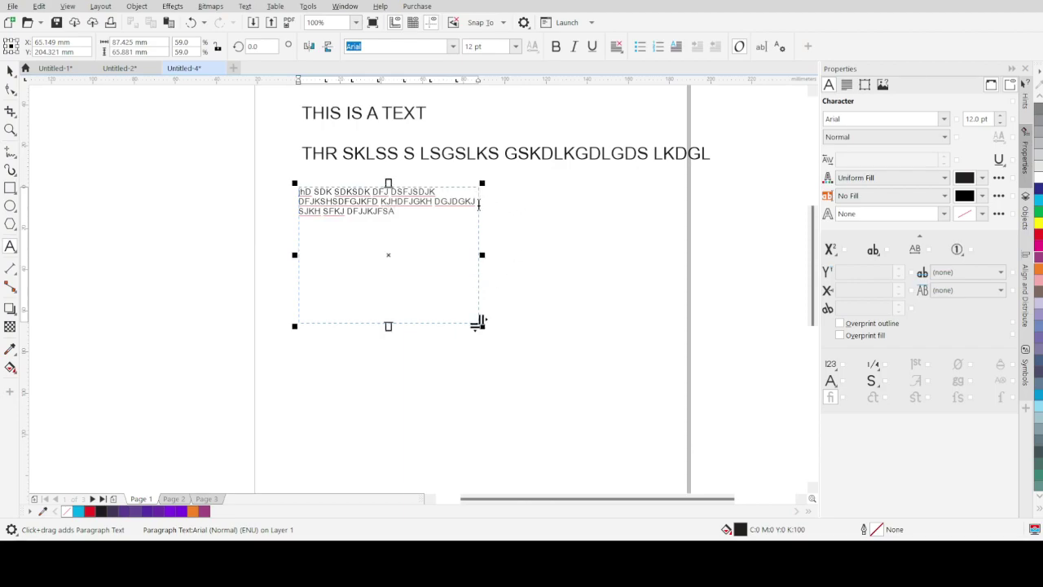
click(408, 213)
text(SFSAF)
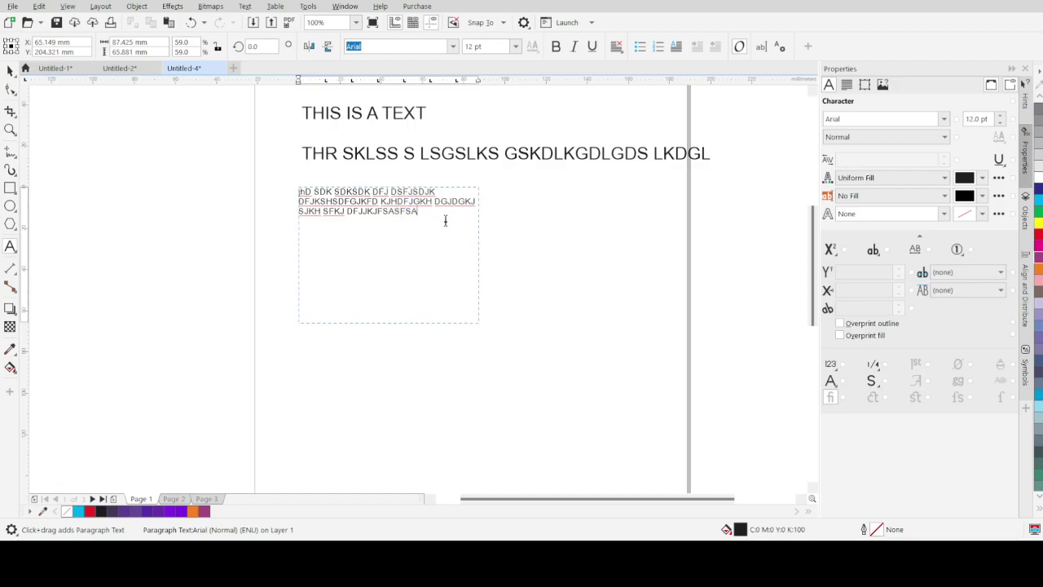
text( ASFASAFSFA)
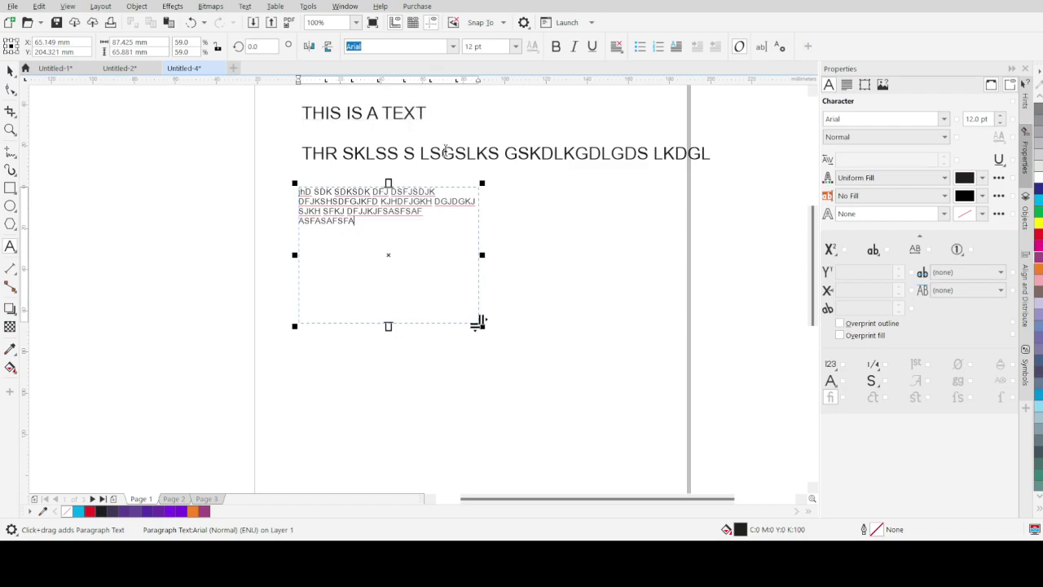
Narrow the paragraph frame to about 69 mm wide so the text rewraps, then select THIS IS A TEXT
drag(481, 255, 445, 252)
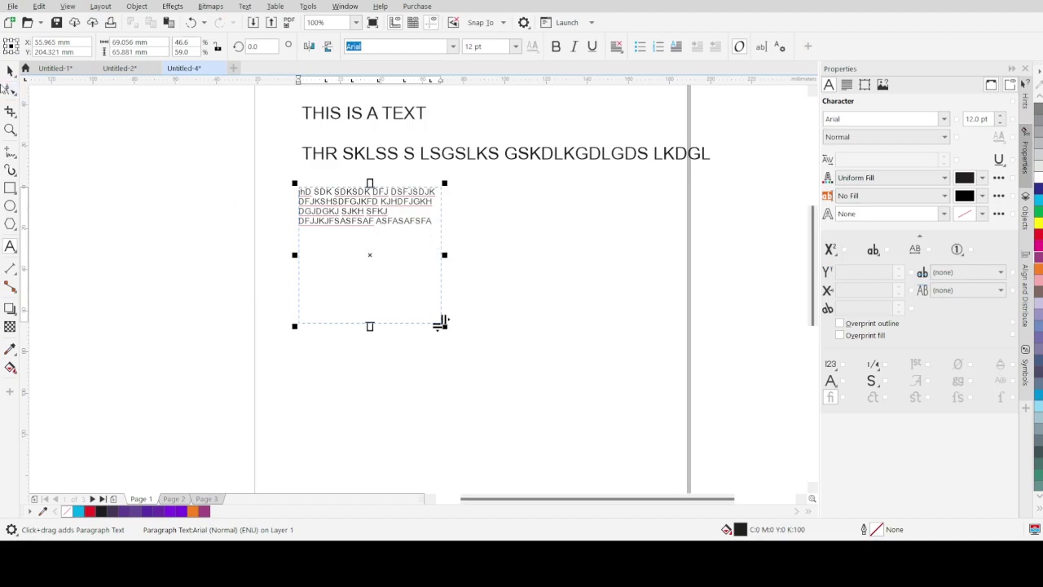
key(space)
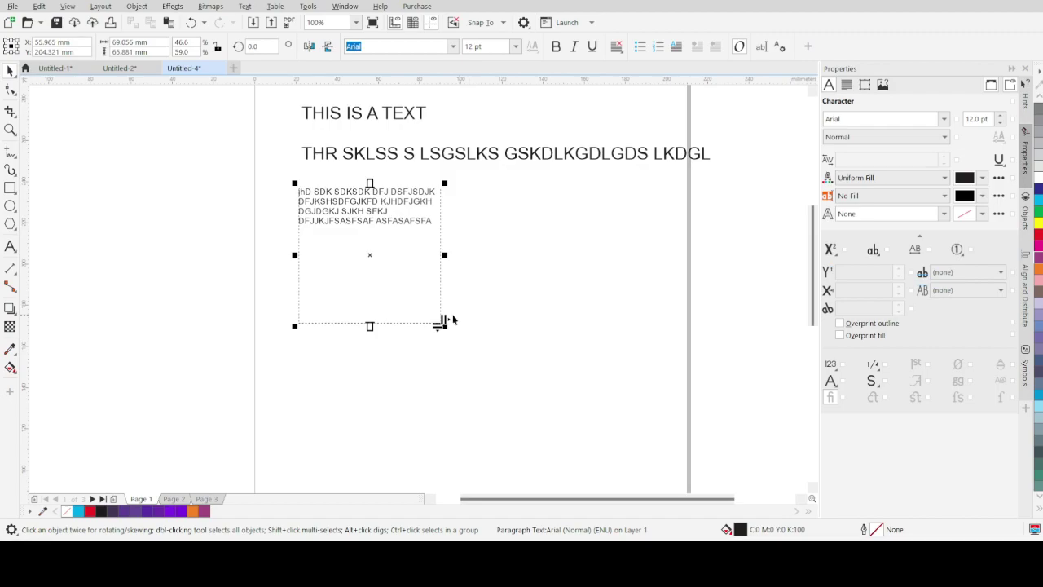
click(414, 120)
click(422, 121)
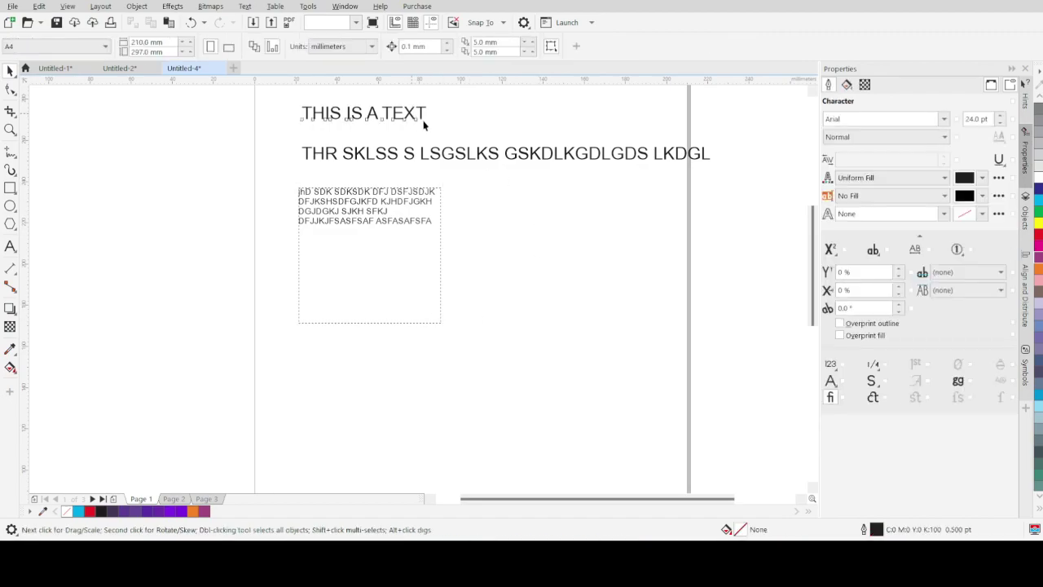
Enlarge the THIS IS A TEXT heading to about 39.8 pt and fill it cyan (C100 M0 Y0 K0)
drag(429, 125, 534, 157)
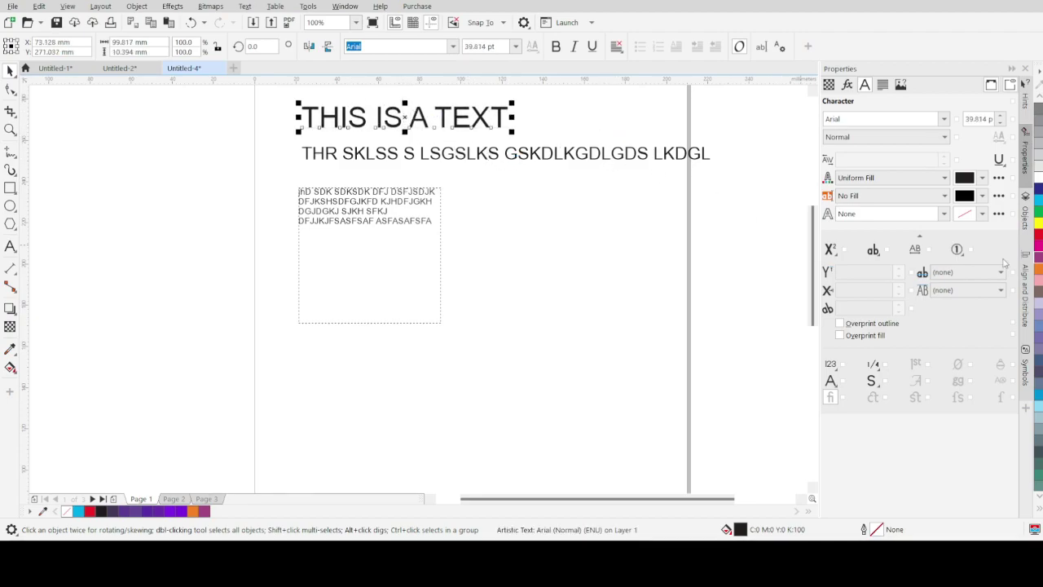
click(1038, 258)
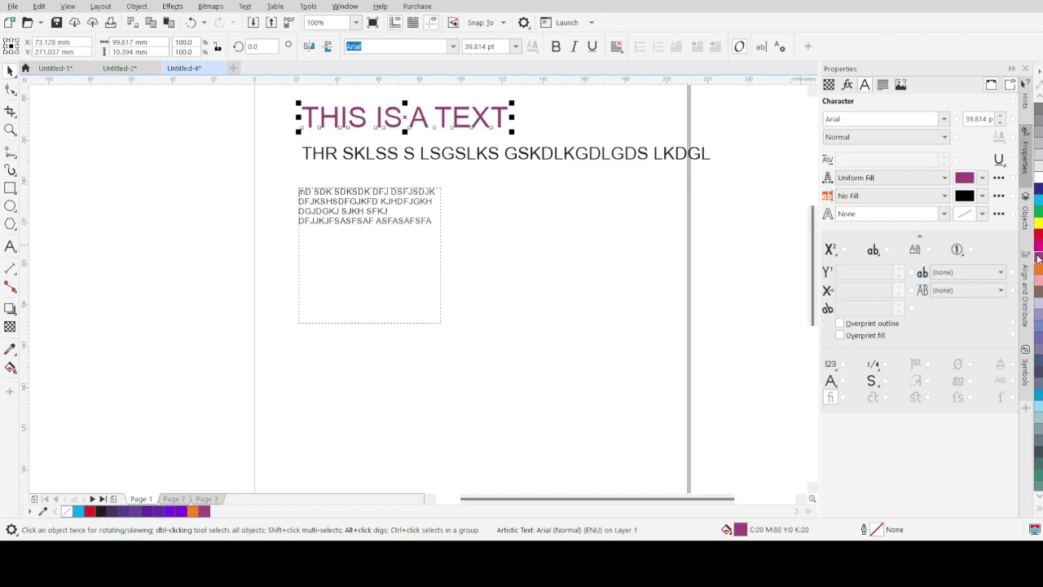
click(1039, 241)
click(1040, 225)
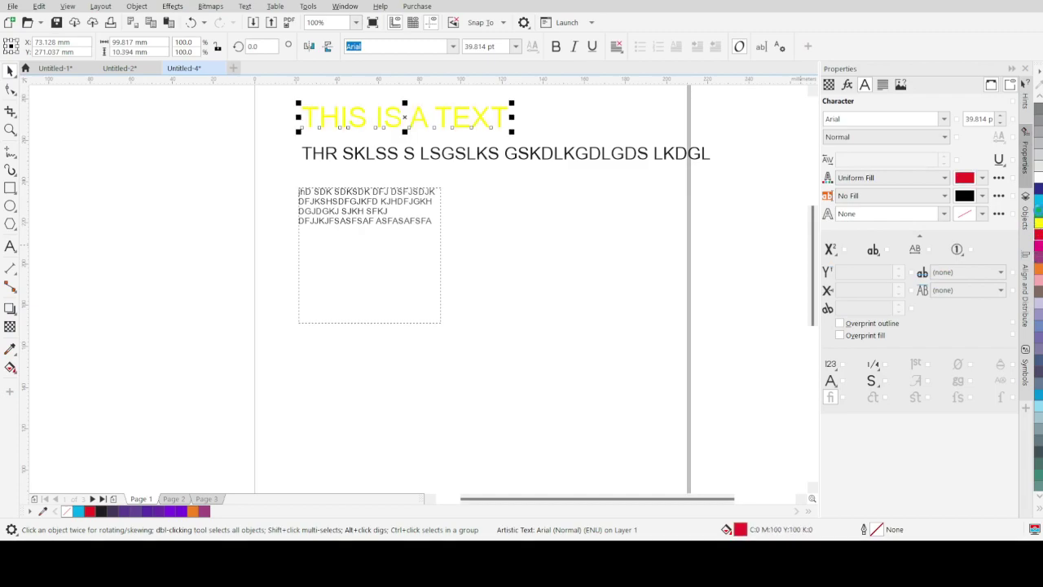
click(1039, 200)
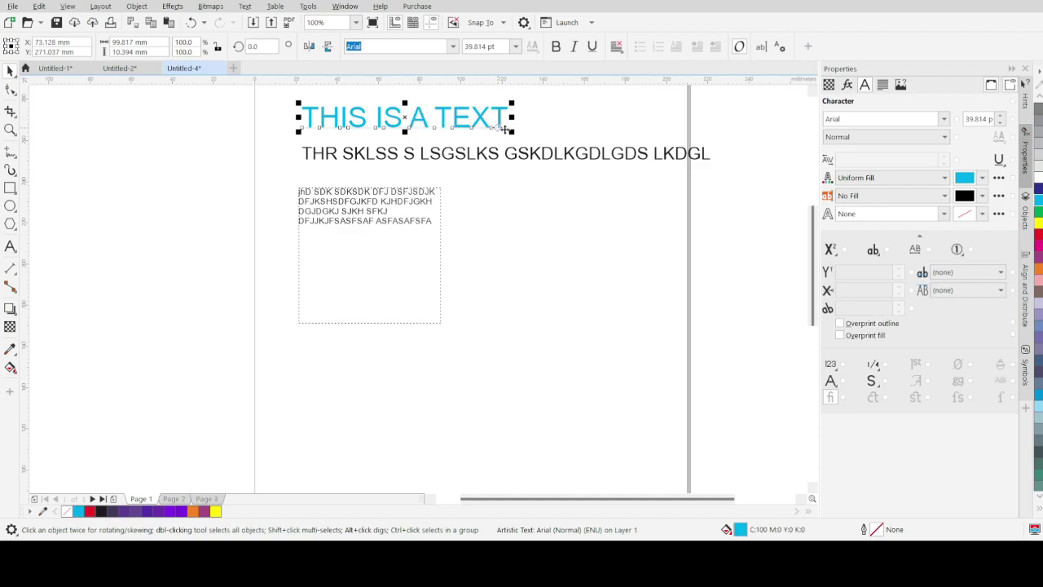
Give the cyan heading letters a red hairline outline, then move to a new blank fourth page
scroll(505, 120, up, 2)
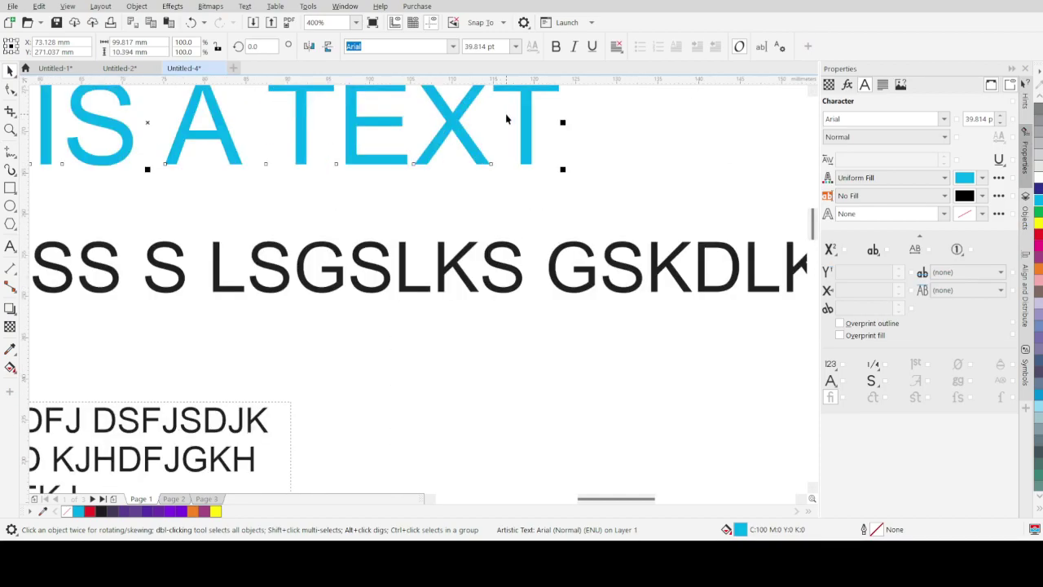
scroll(538, 122, up, 1)
scroll(535, 171, down, 1)
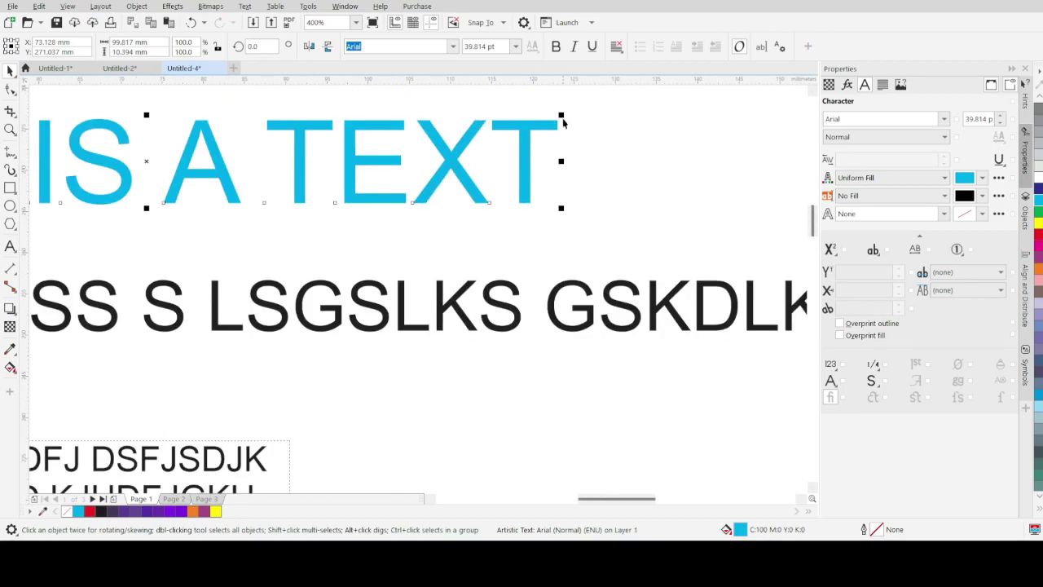
scroll(555, 124, up, 1)
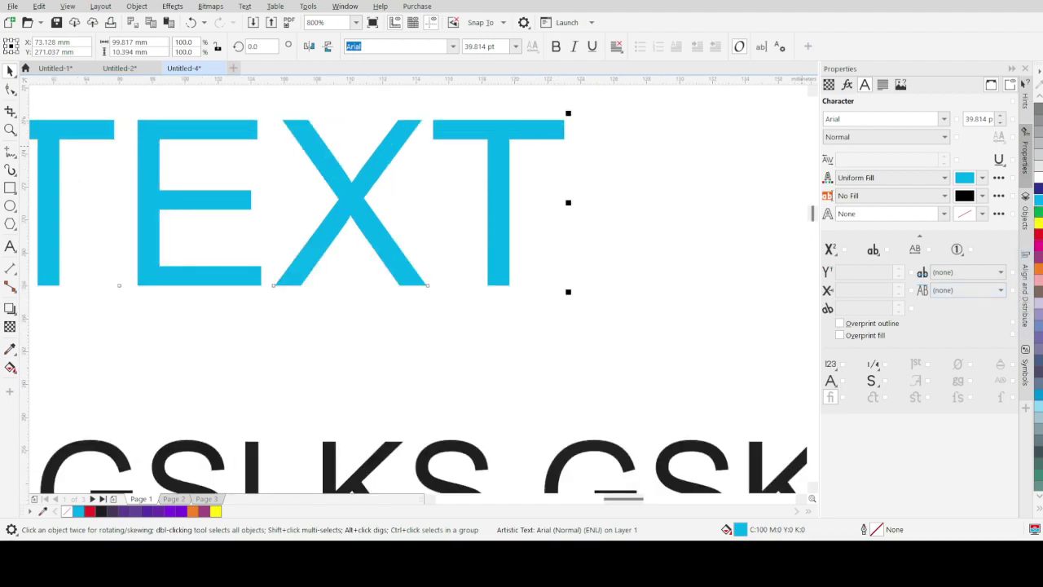
right_click(1039, 236)
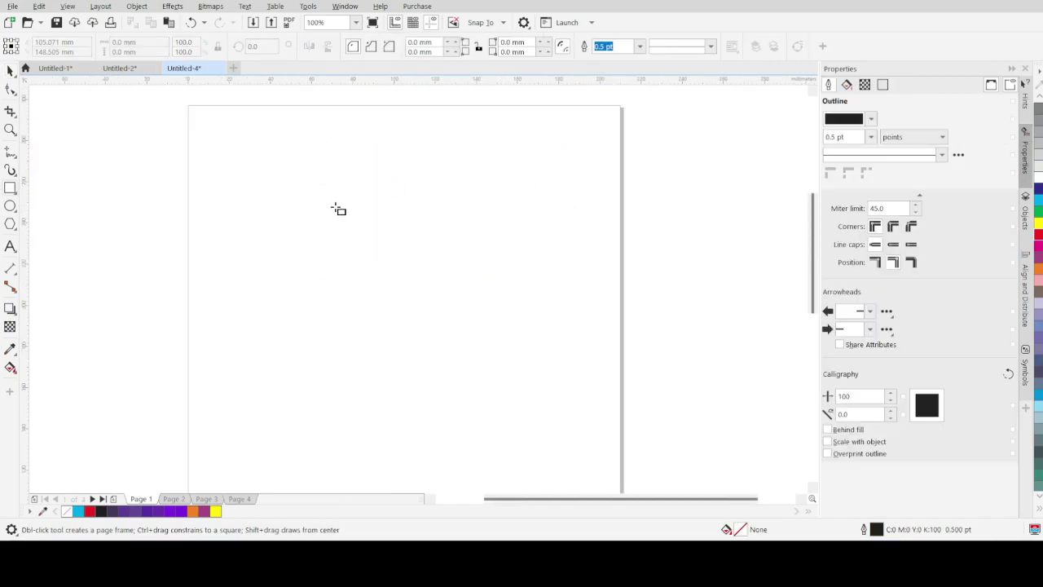
scroll(345, 211, down, 1)
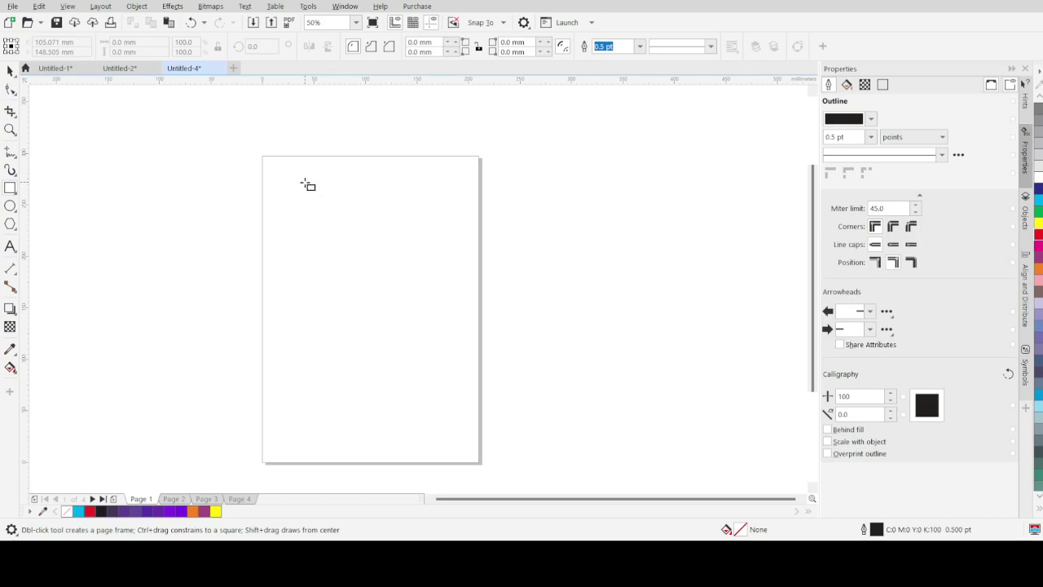
Draw an unfilled rectangle about 101 × 99 mm near the page's top-left
drag(304, 182, 409, 284)
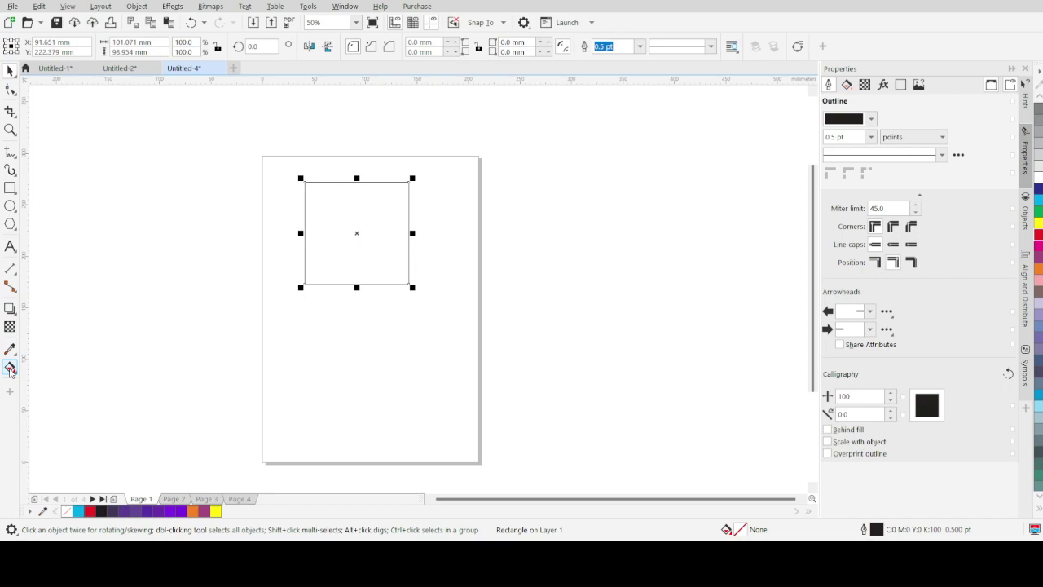
click(10, 369)
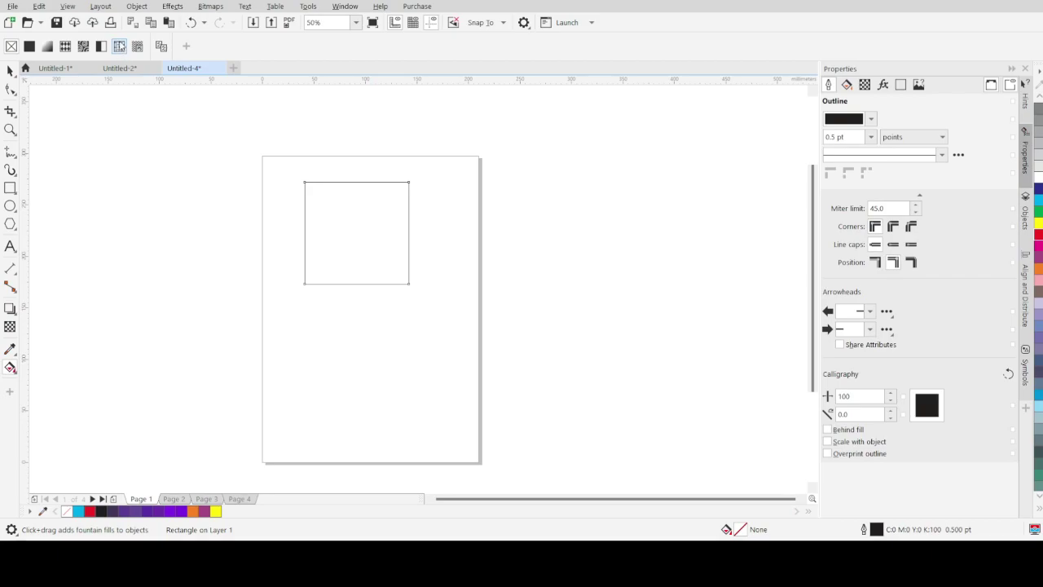
Fill the rectangle with a pale blue cloud texture from the Samples texture library
click(119, 46)
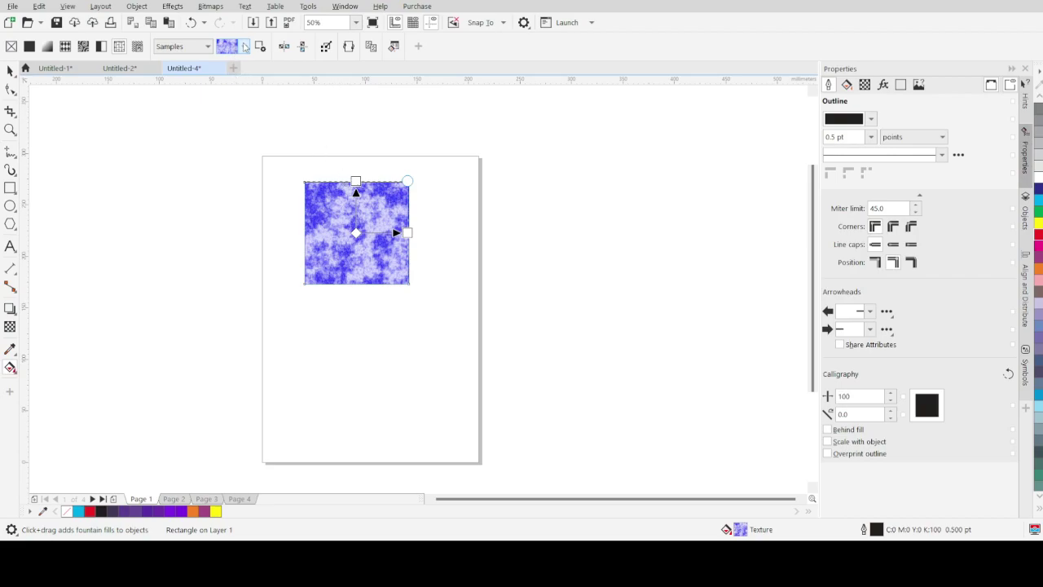
scroll(365, 231, up, 2)
scroll(364, 232, down, 1)
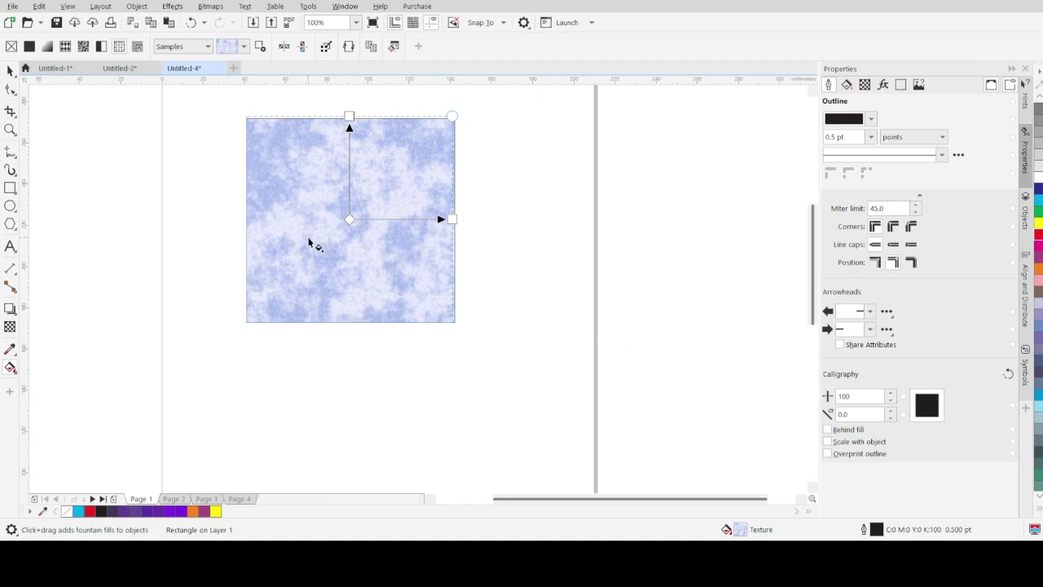
scroll(308, 242, down, 2)
scroll(350, 233, up, 1)
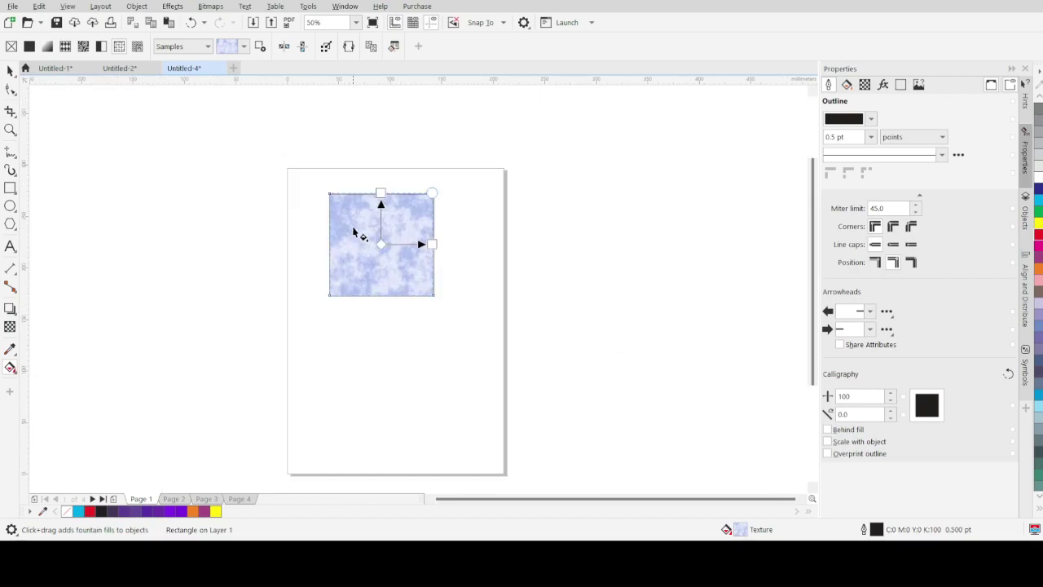
Stretch the textured rectangle to the page edges, about 210.1 × 295.3 mm
click(10, 71)
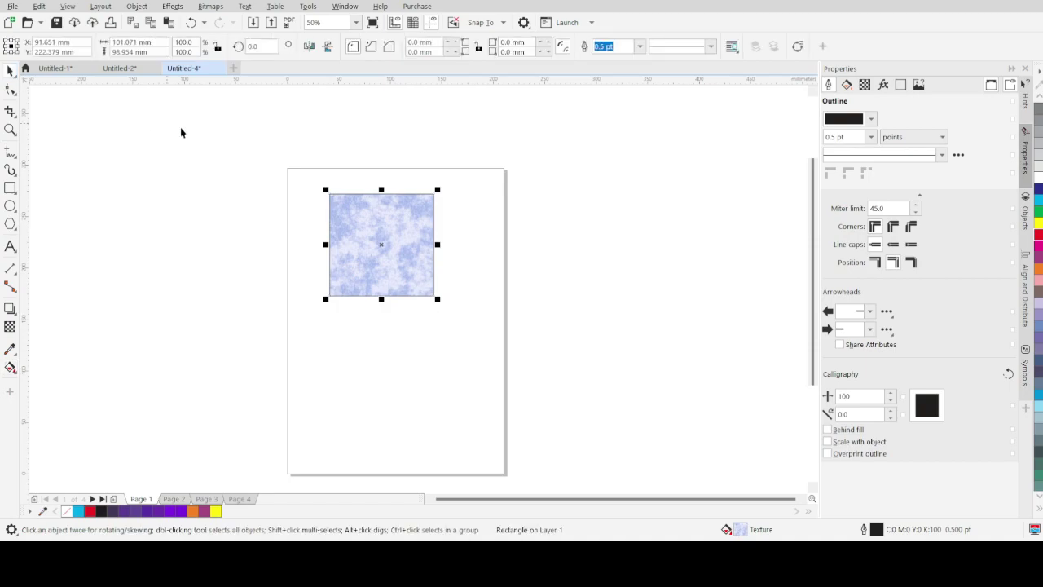
scroll(339, 169, down, 1)
scroll(380, 289, up, 1)
scroll(401, 228, down, 1)
scroll(410, 150, up, 1)
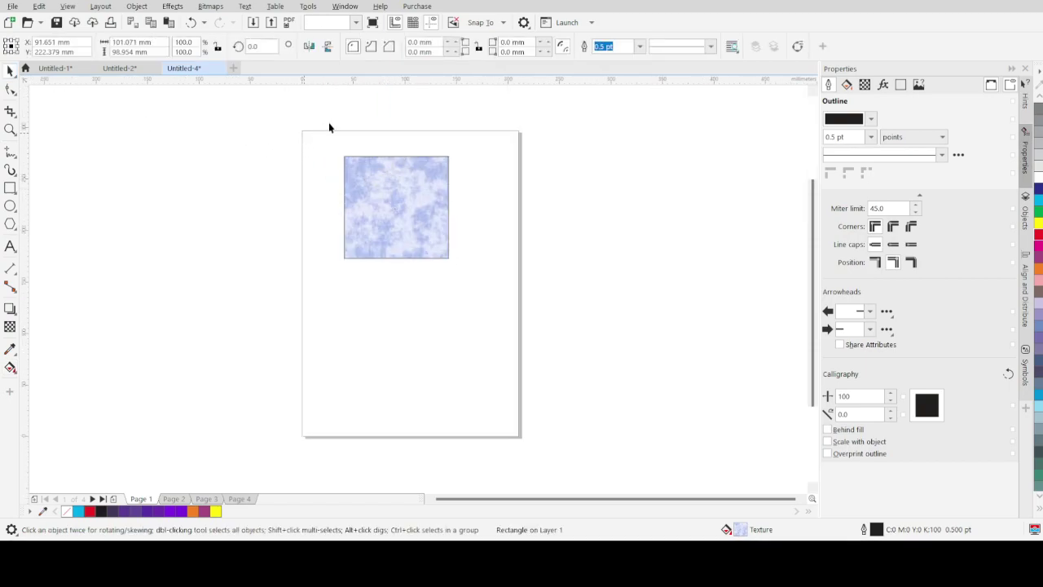
click(301, 133)
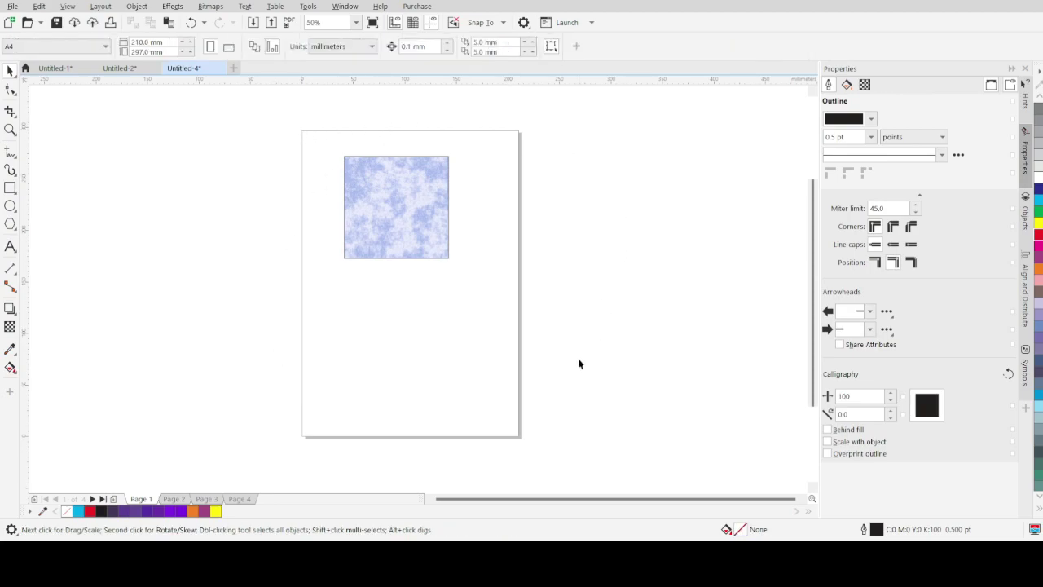
click(344, 220)
drag(334, 207, 296, 207)
drag(452, 207, 519, 211)
drag(521, 211, 519, 211)
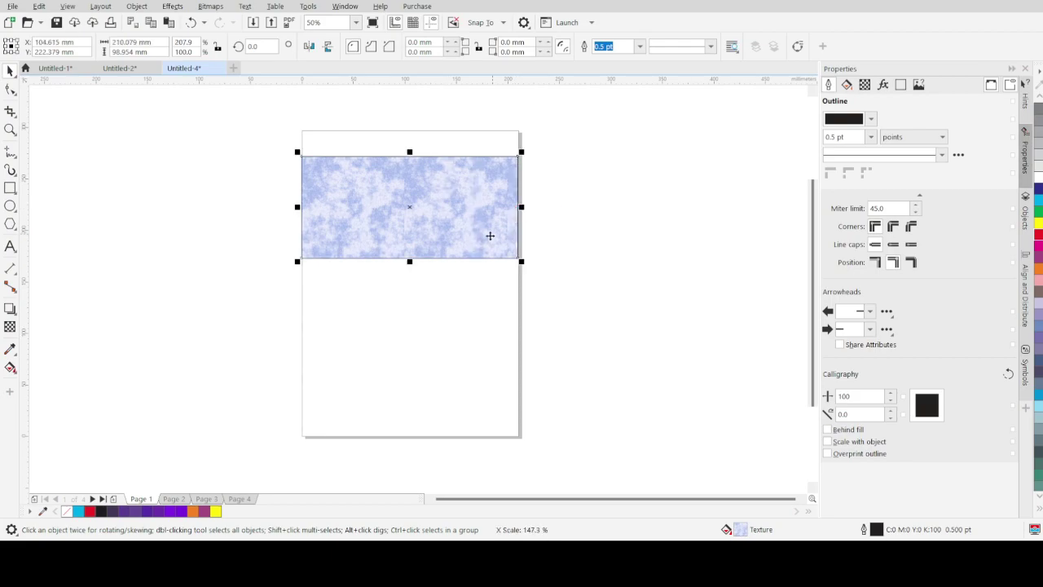
drag(409, 260, 420, 438)
drag(413, 153, 421, 129)
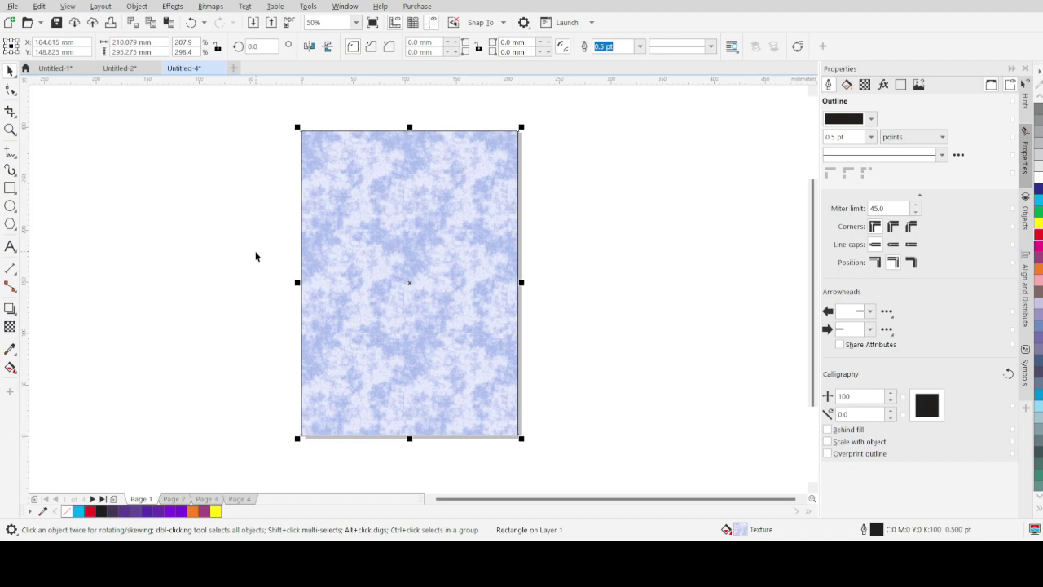
Add a fifth blank page after the last page and show it
key(Delete)
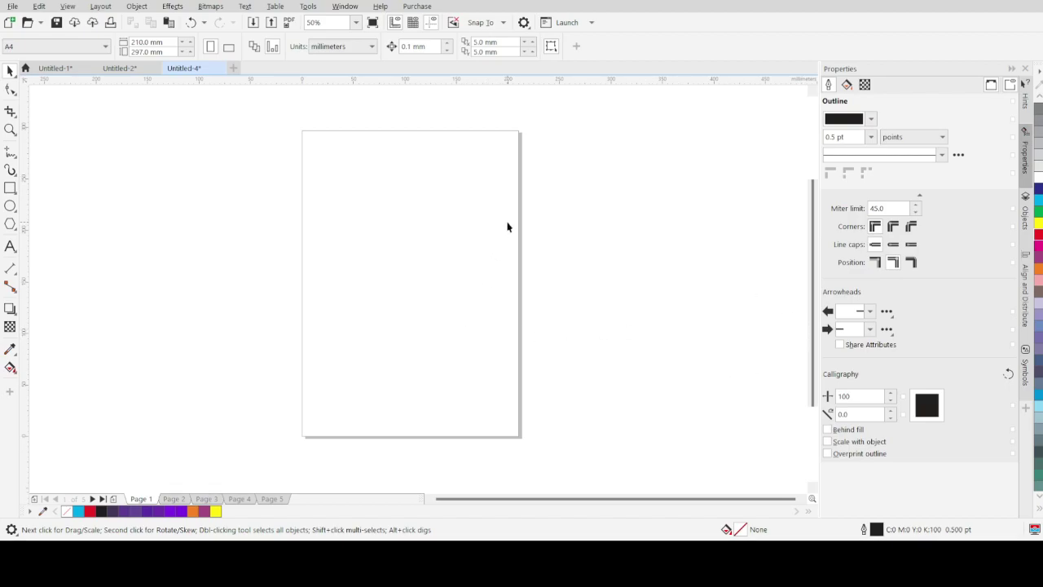
Import the baby photo and scale it to 38.9% (about 164.7 × 185.3 mm) within the page
key(ctrl+v)
scroll(529, 326, down, 1)
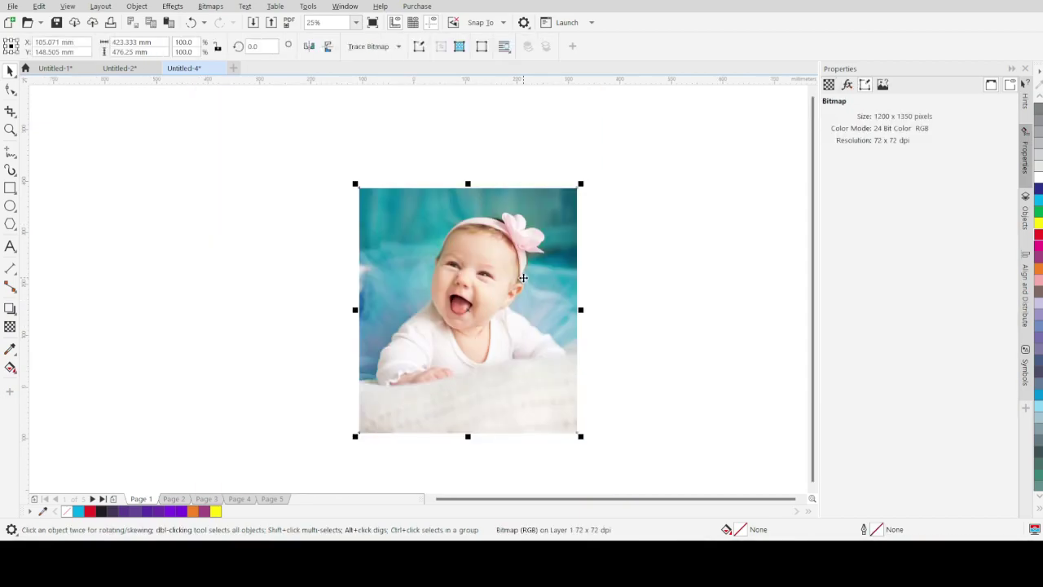
scroll(522, 279, up, 2)
scroll(453, 249, down, 2)
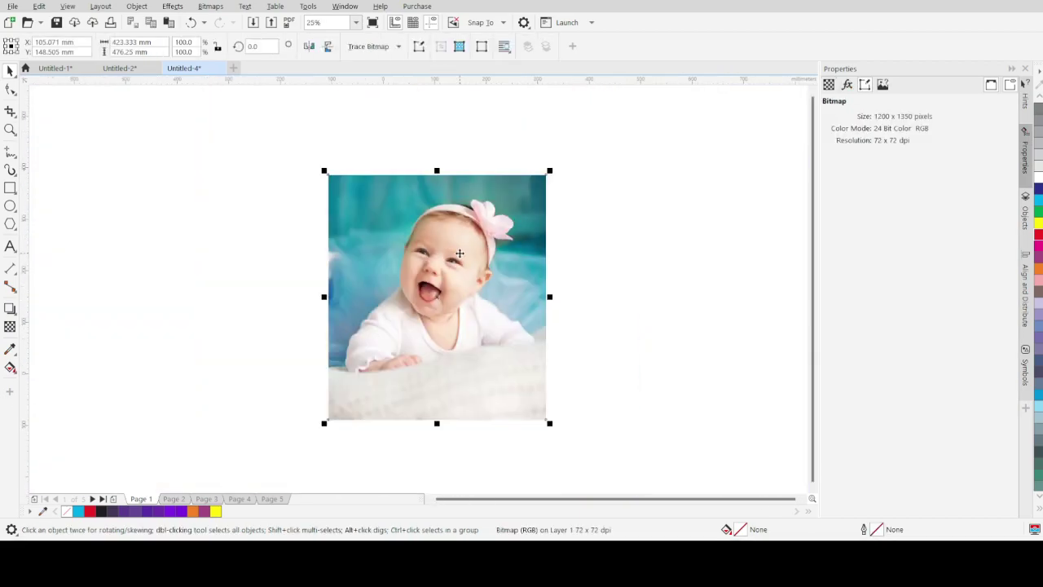
drag(552, 169, 485, 237)
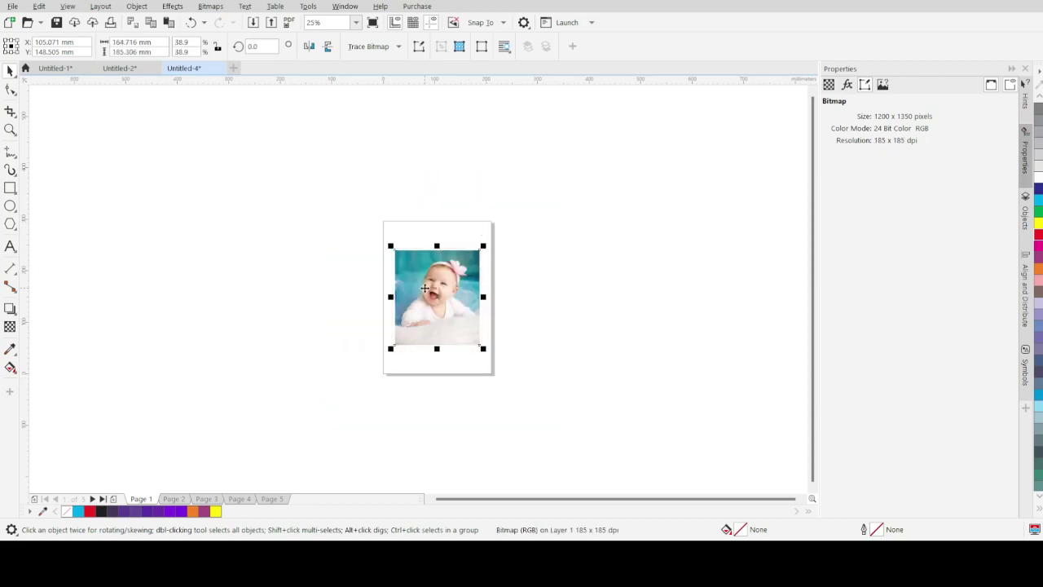
scroll(424, 288, up, 4)
scroll(480, 337, down, 3)
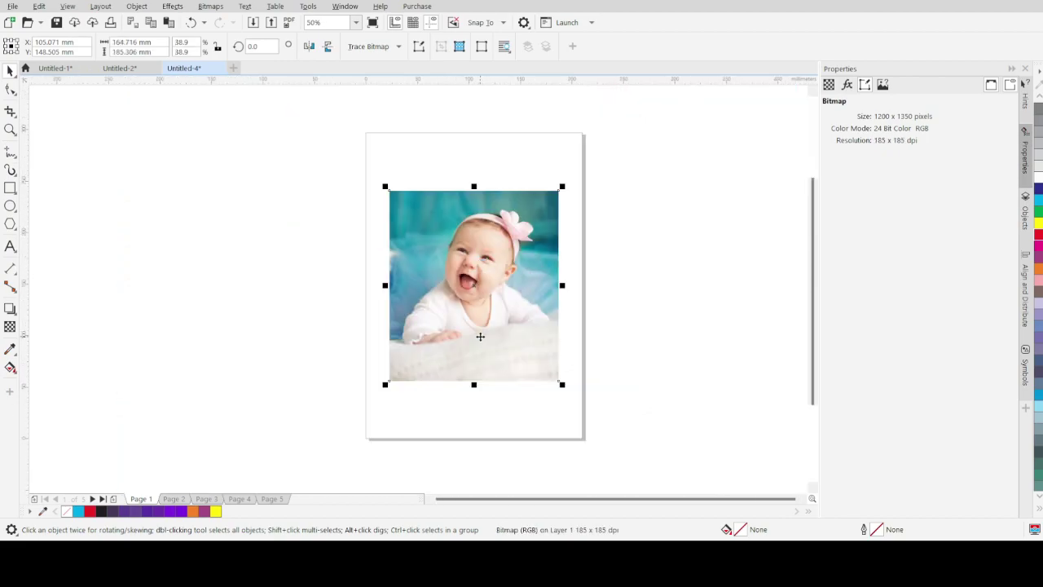